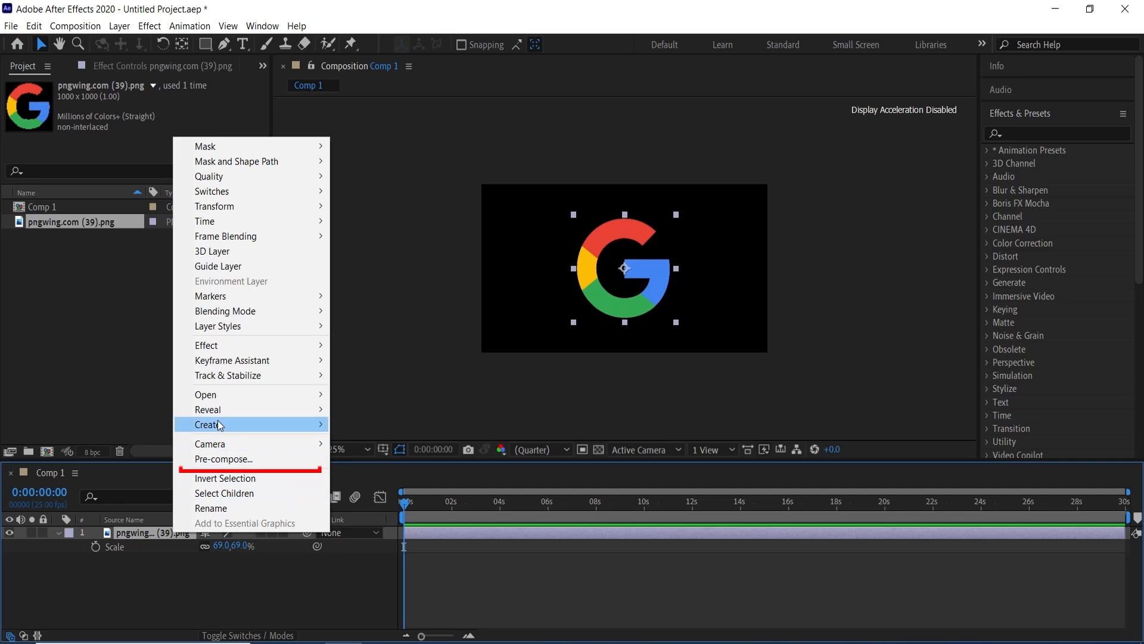
Step: Pre-compose the Google logo image layer as "logo", moving all attributes into the new composition
click(222, 459)
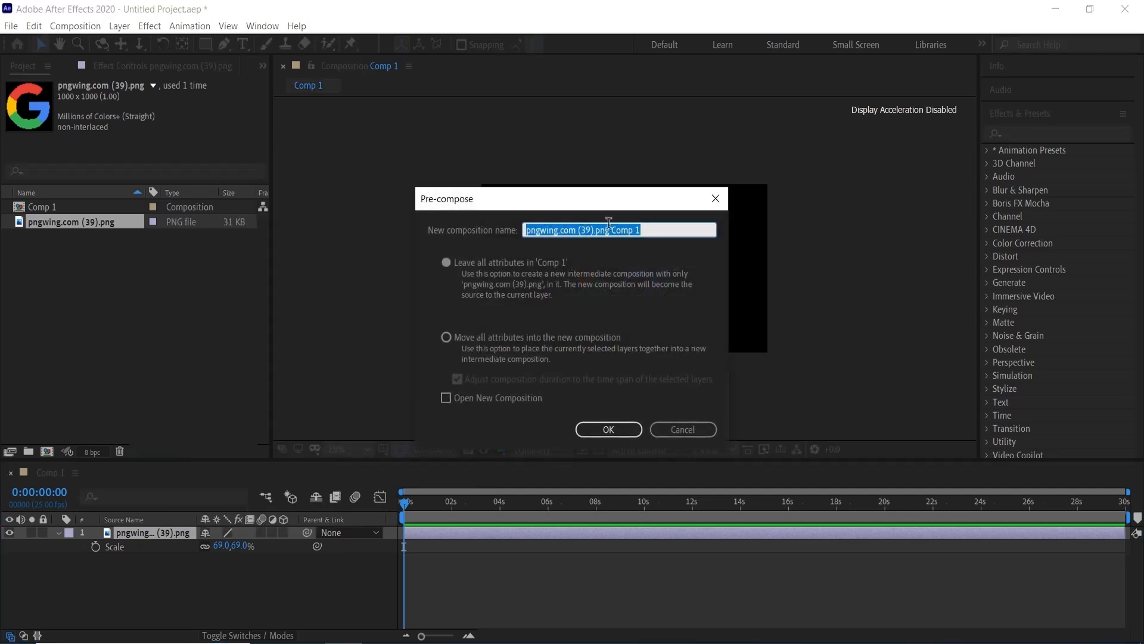
key(BackSpace)
click(448, 331)
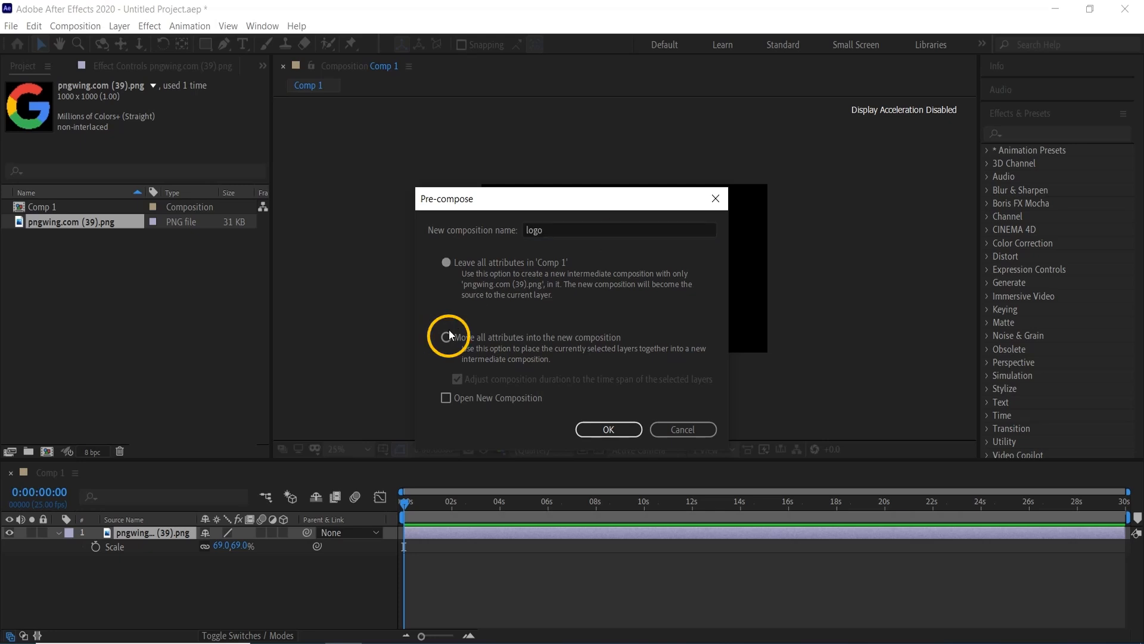
click(608, 429)
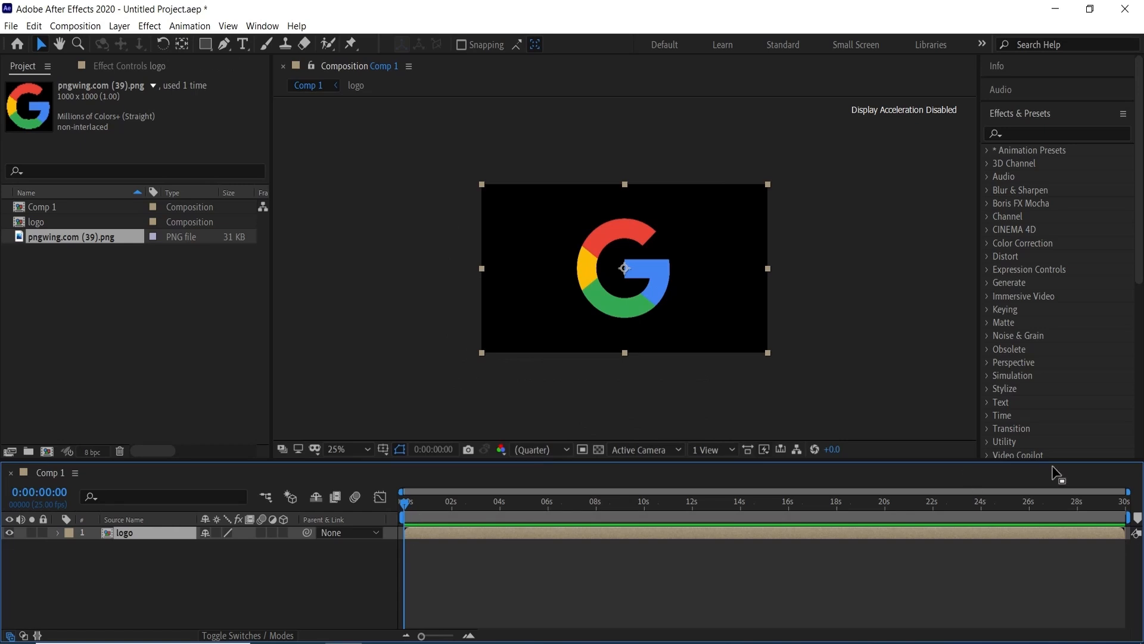
Step: Shorten the Comp 1 work area so that it ends at 5 seconds
drag(1126, 520, 531, 537)
drag(425, 638, 448, 639)
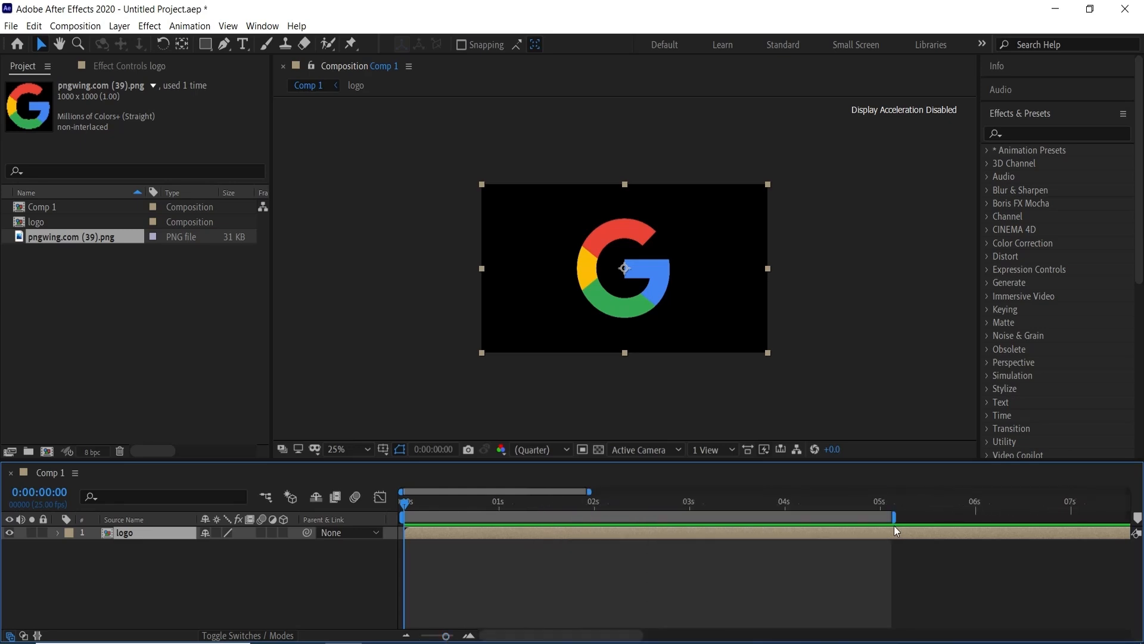
drag(896, 518, 886, 520)
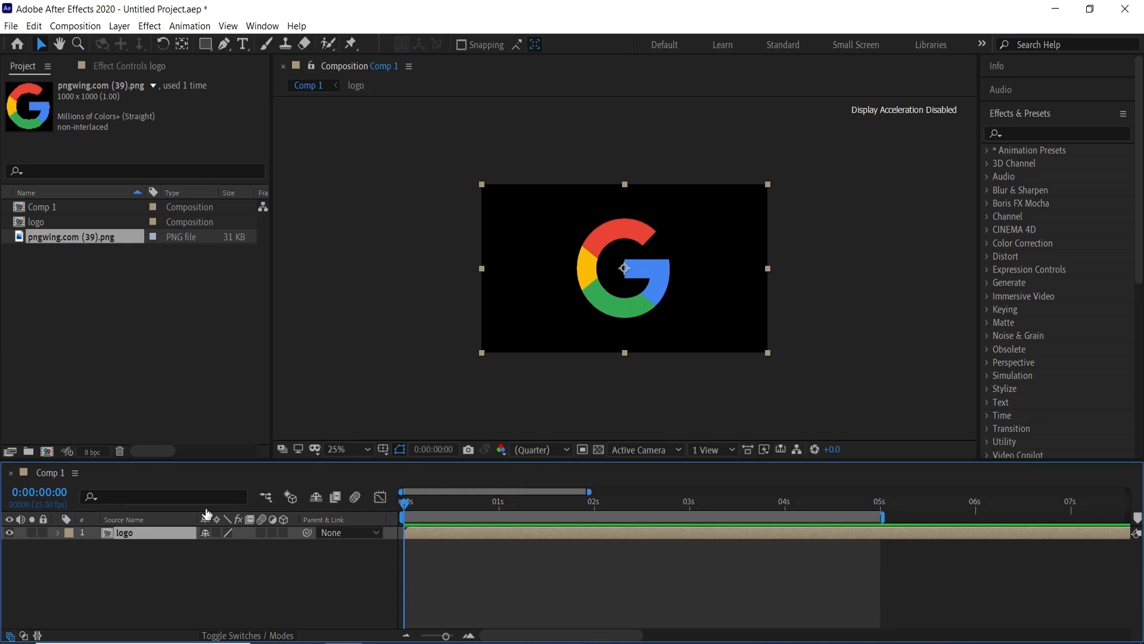
Step: Find the CC Ball Action effect and apply it to the logo layer
click(1020, 134)
text(cc )
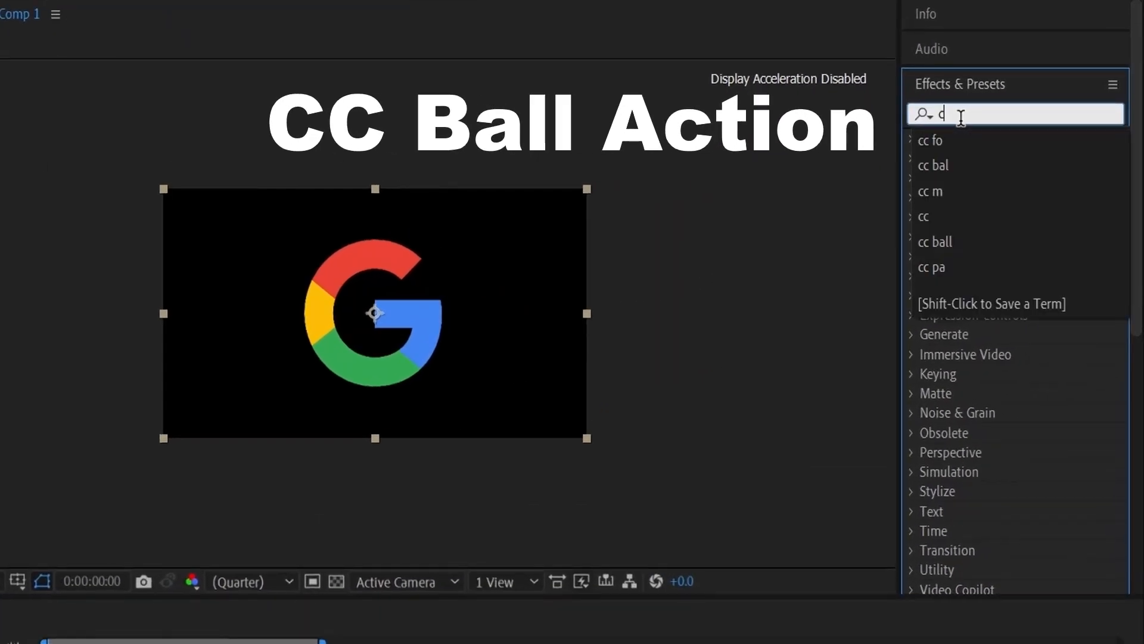
text(ball)
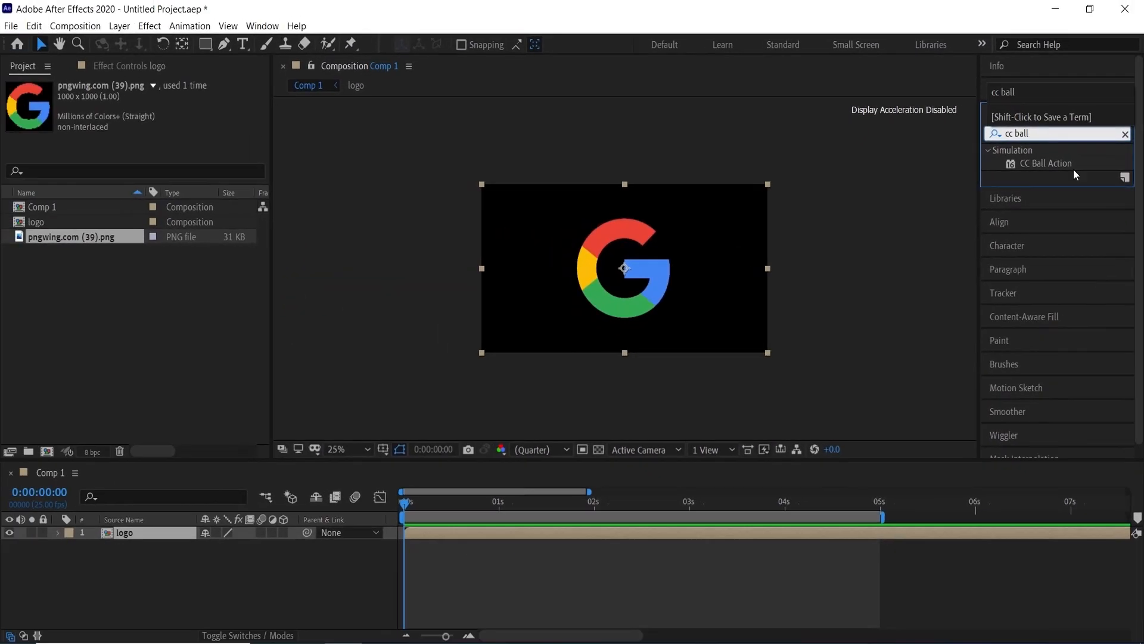
drag(1074, 169, 179, 535)
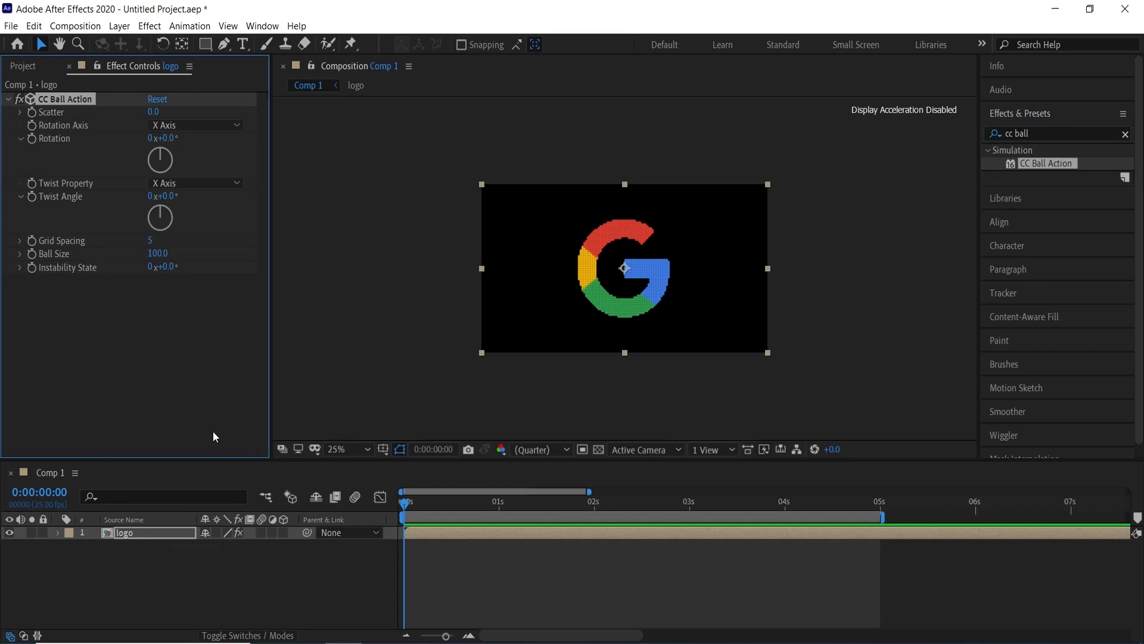
Step: Add Scatter and Twist Angle keyframes for CC Ball Action at 0:00:05:00
drag(404, 505, 892, 511)
click(881, 516)
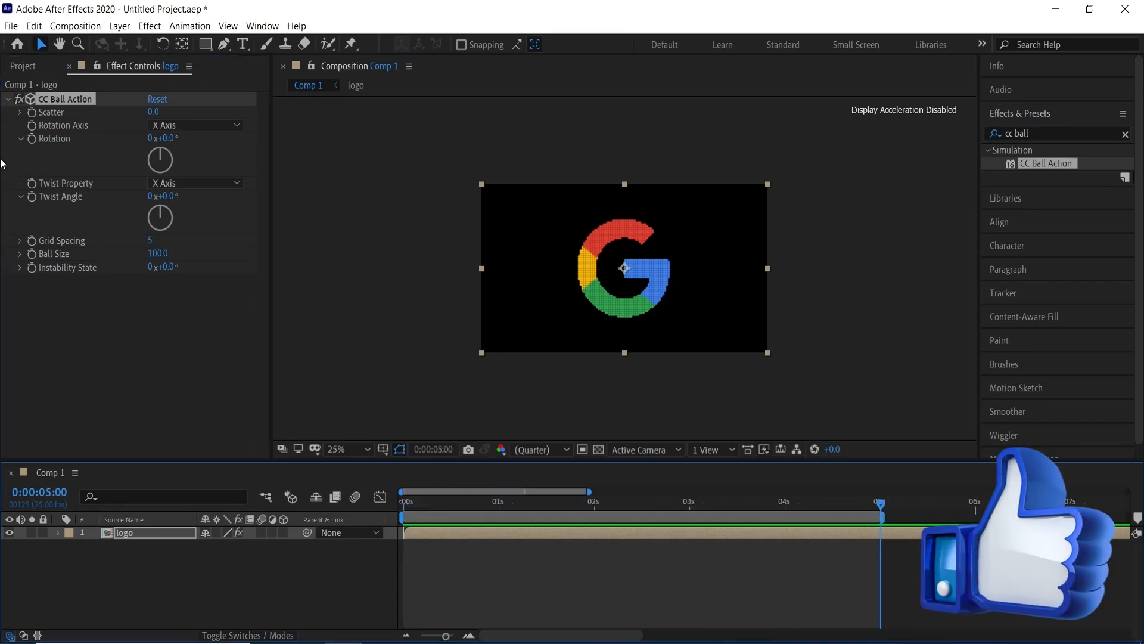
click(31, 112)
click(32, 196)
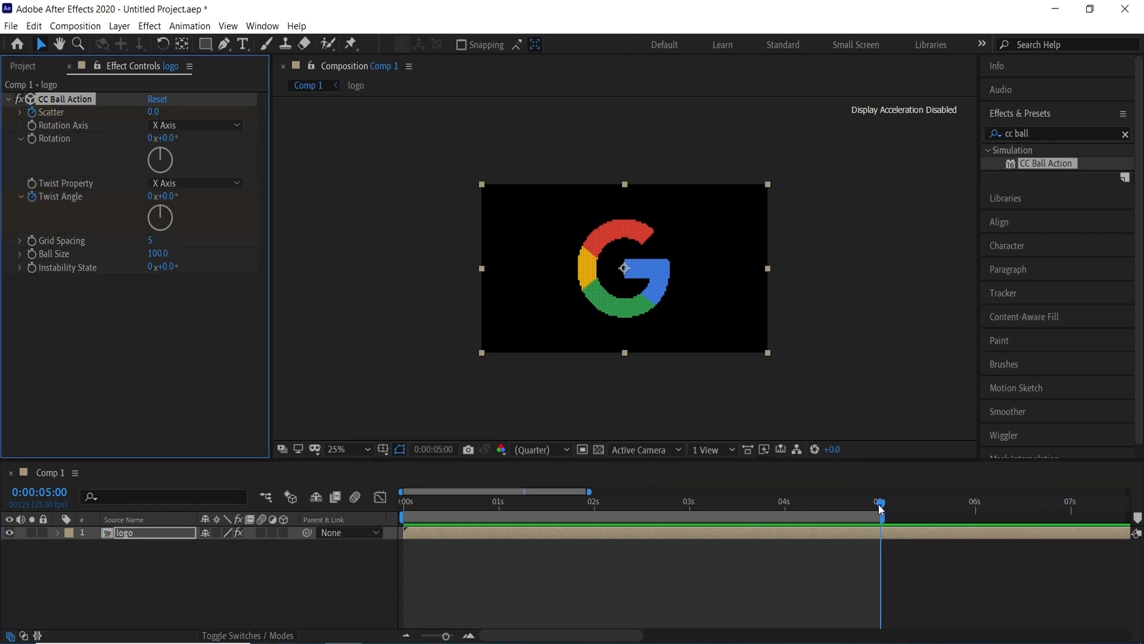
Step: At the start of the composition, set CC Ball Action's Scatter to 500 and Twist Angle to -1 revolution
drag(882, 502, 378, 526)
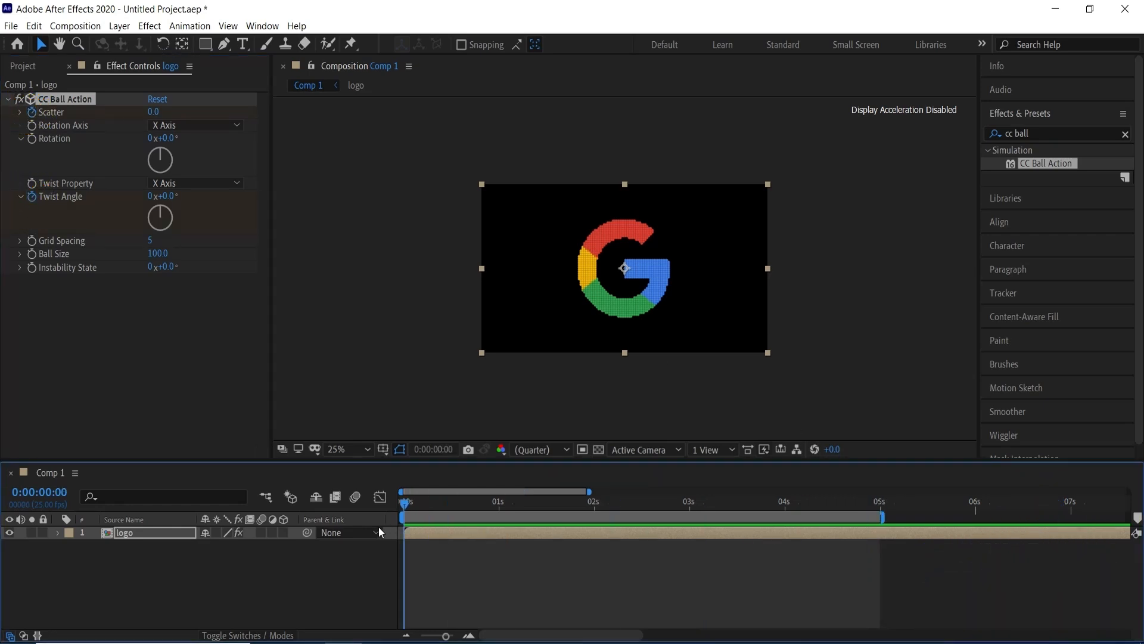
click(153, 111)
text(500)
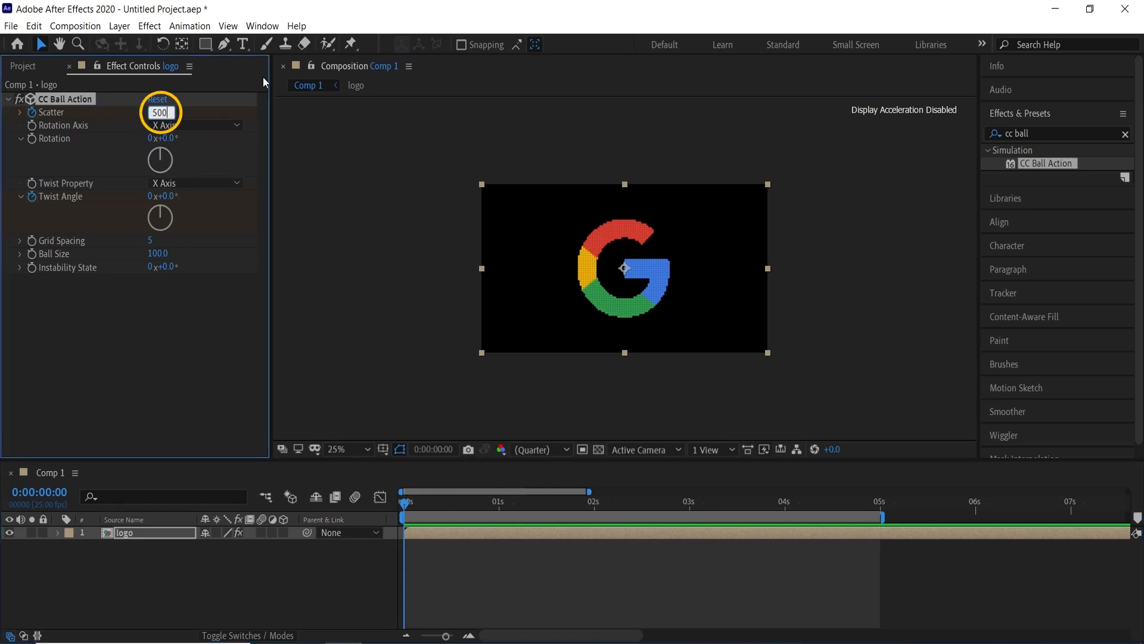
key(Return)
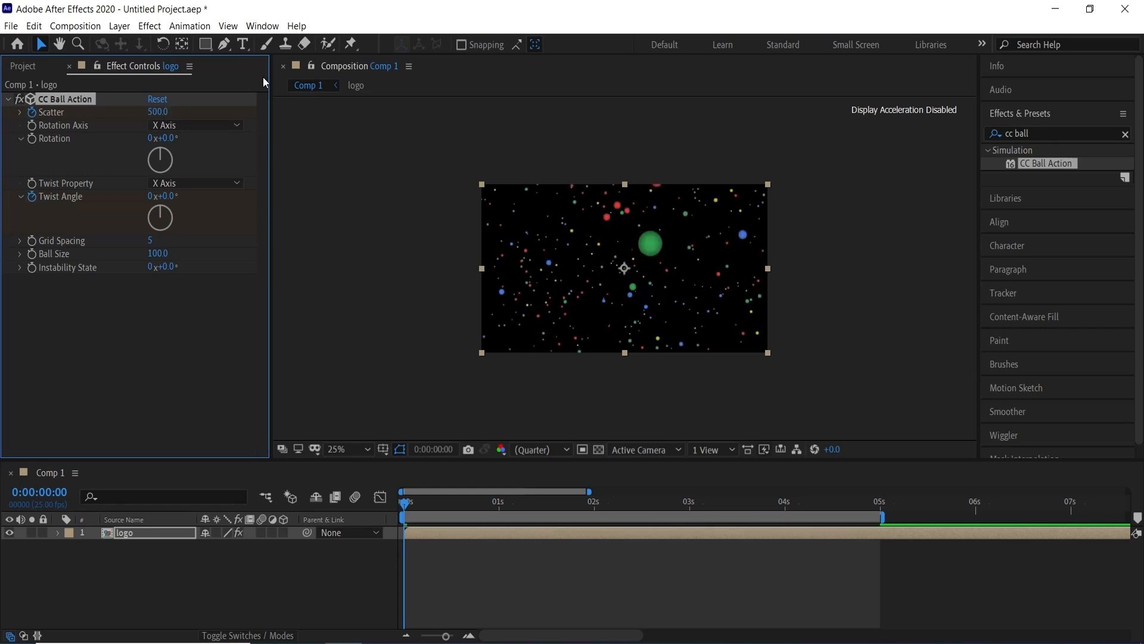
click(151, 197)
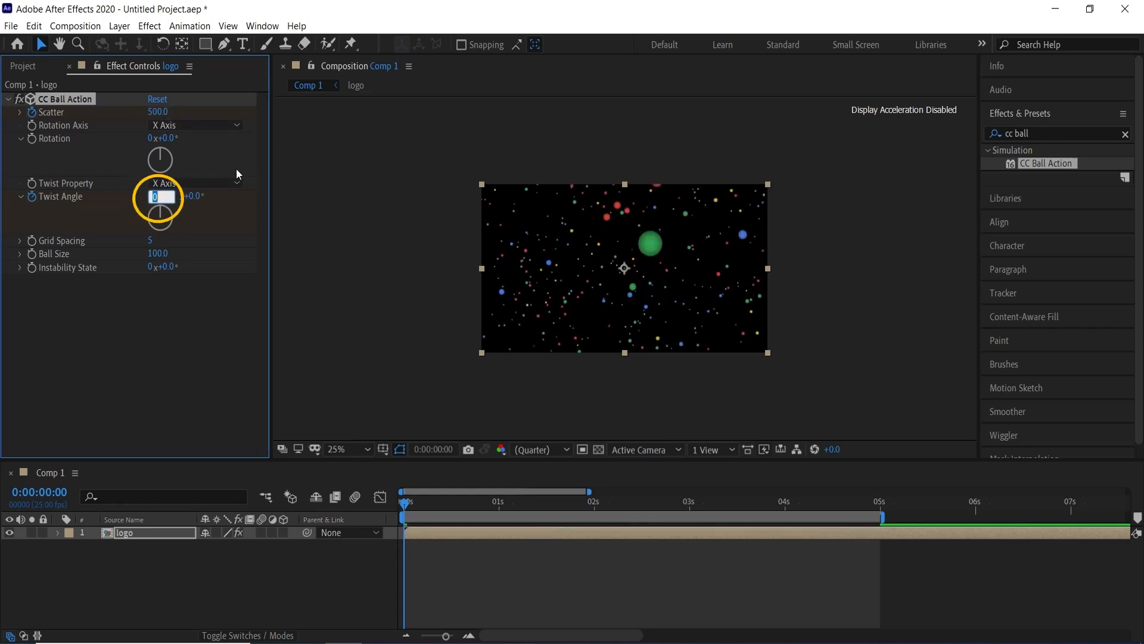
key(Return)
Step: Set CC Ball Action's Rotation Axis to Z Axis and its Twist Property to Radius
click(237, 129)
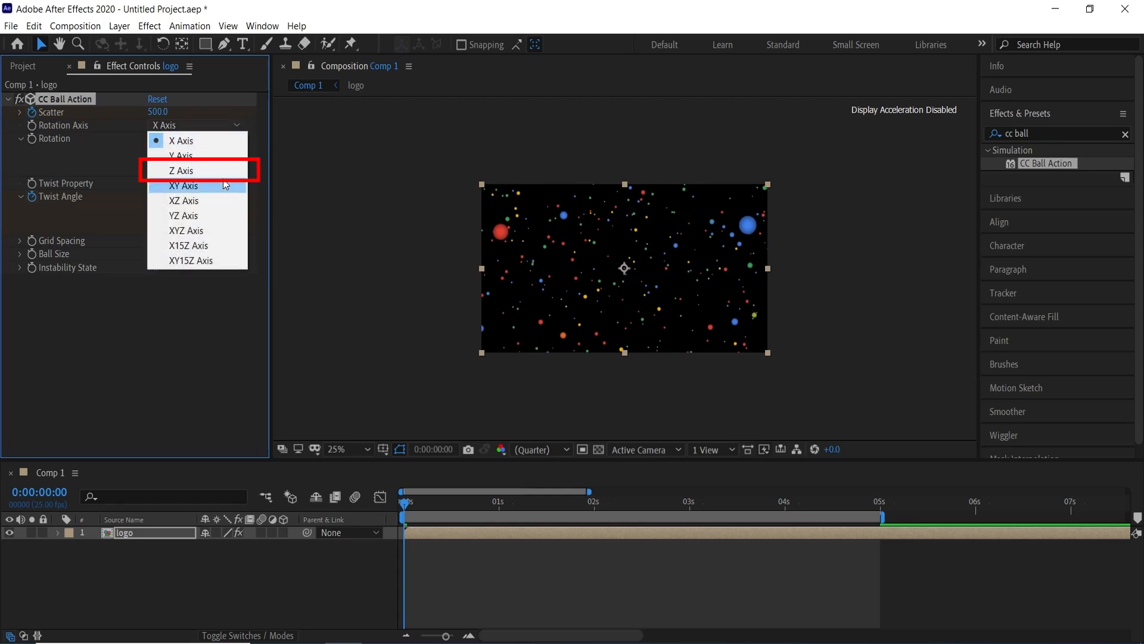
click(224, 170)
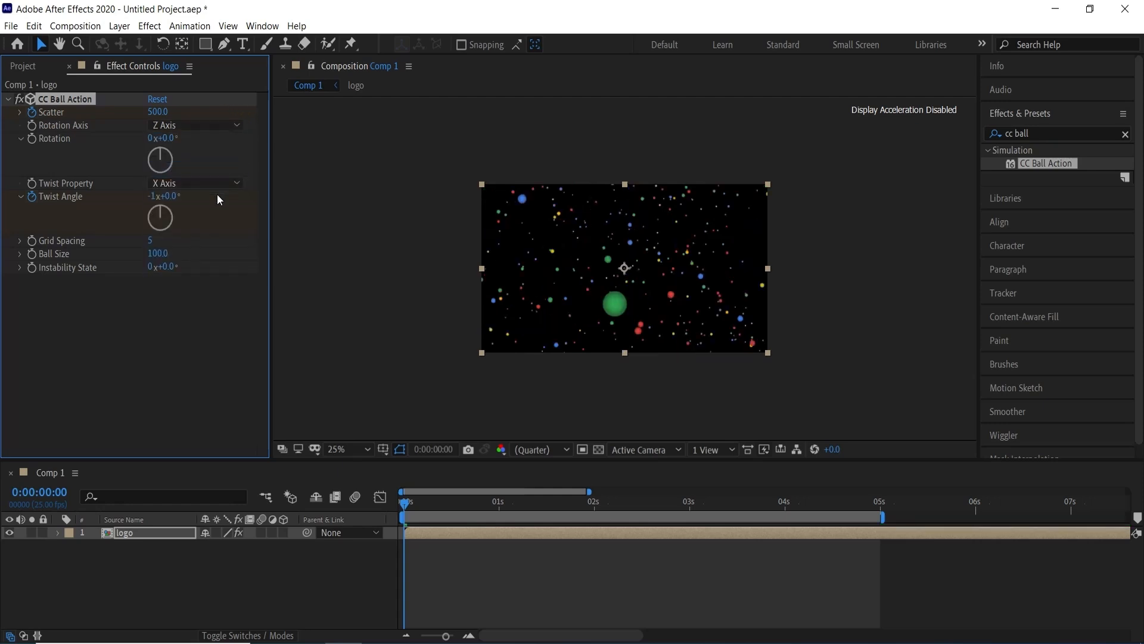
click(219, 183)
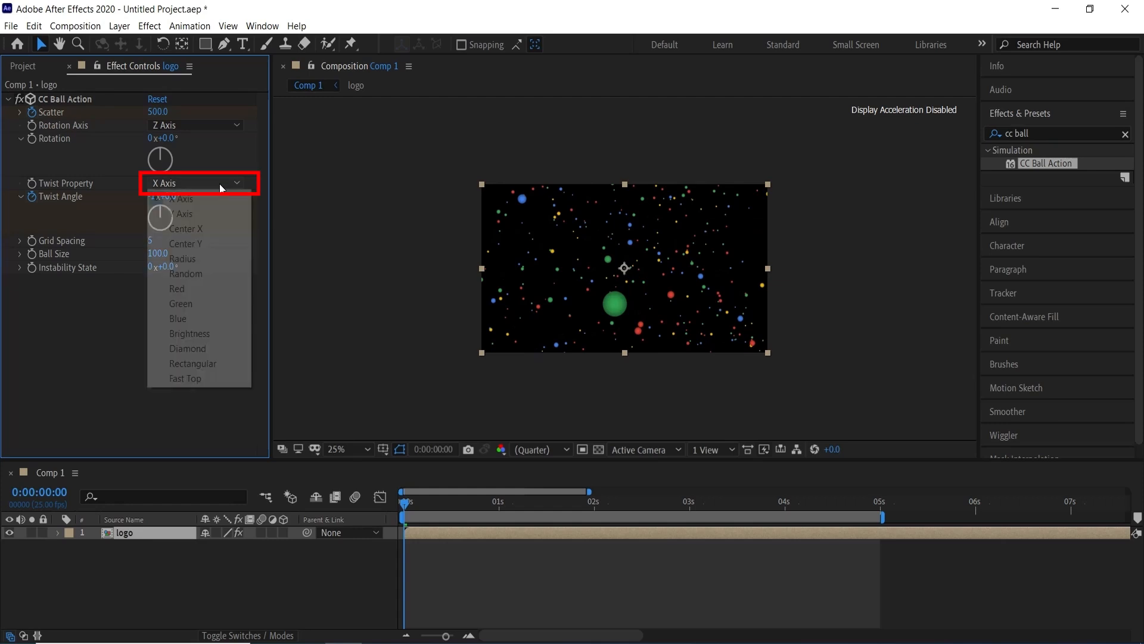
click(208, 263)
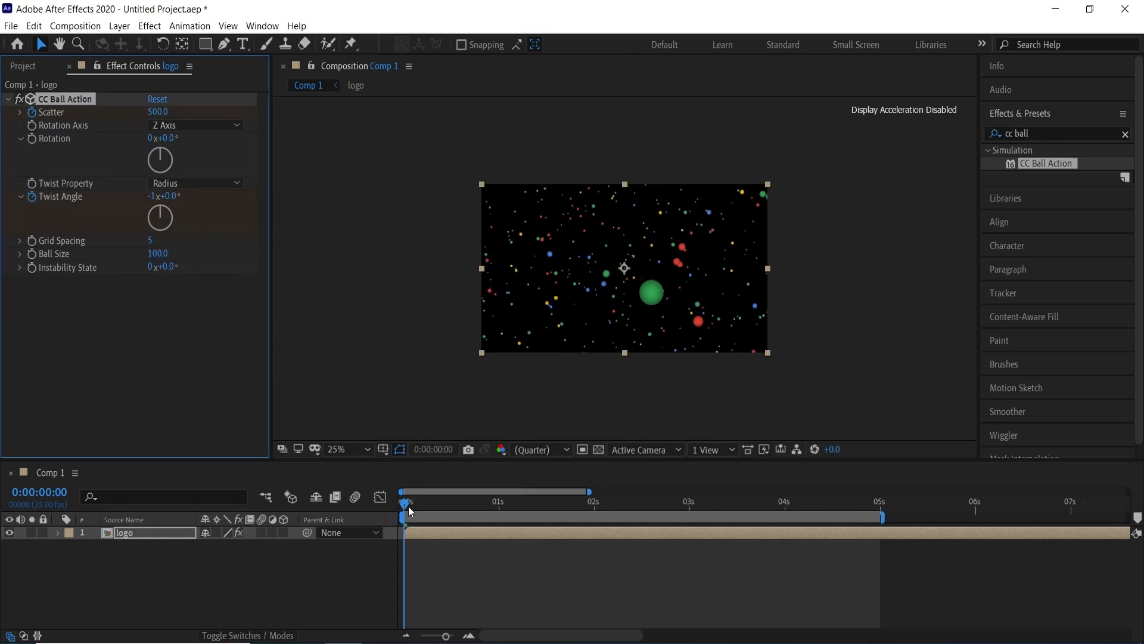
mouse_move(406, 507)
mouse_down()
mouse_move(445, 503)
mouse_move(391, 515)
mouse_up()
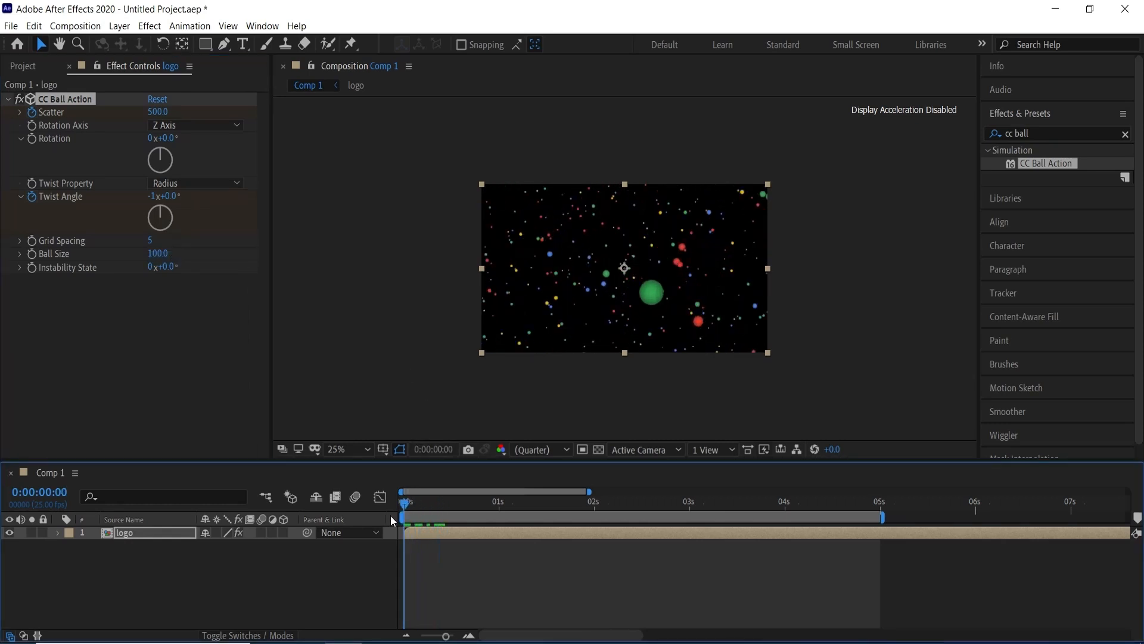
Step: Set CC Ball Action's Grid Spacing to 2 and preview the particles up to 0:00:02:05
click(149, 241)
text(2)
key(Return)
drag(409, 510, 613, 501)
Step: Replace the effect search with "cc for" and apply CC Force Motion Blur to the logo layer
click(1129, 141)
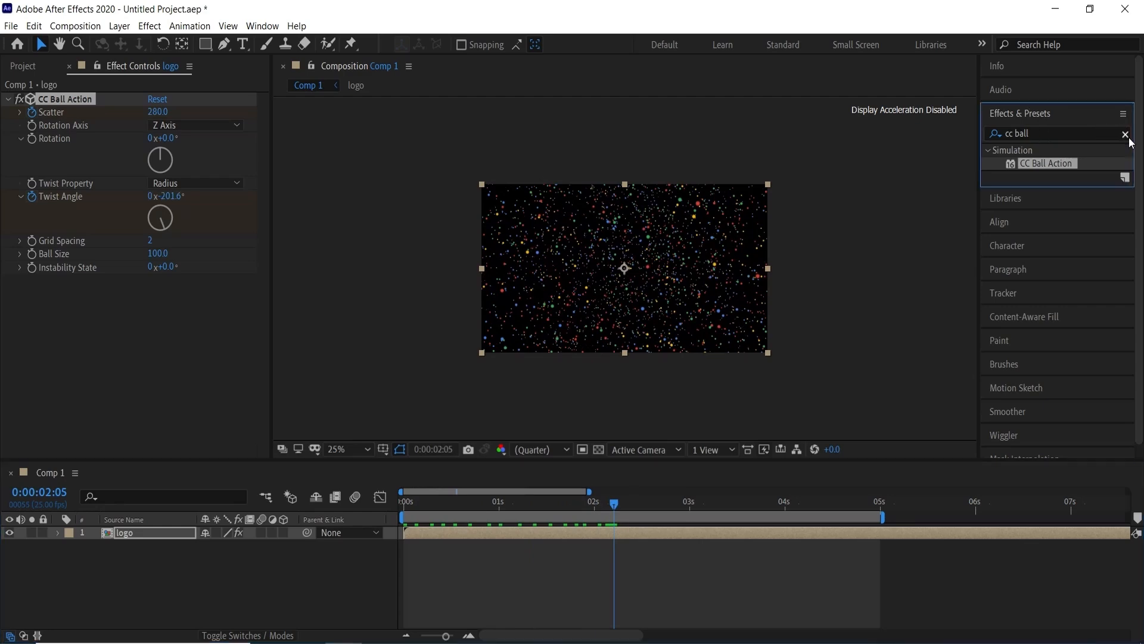
click(1126, 135)
click(1013, 130)
text(cc)
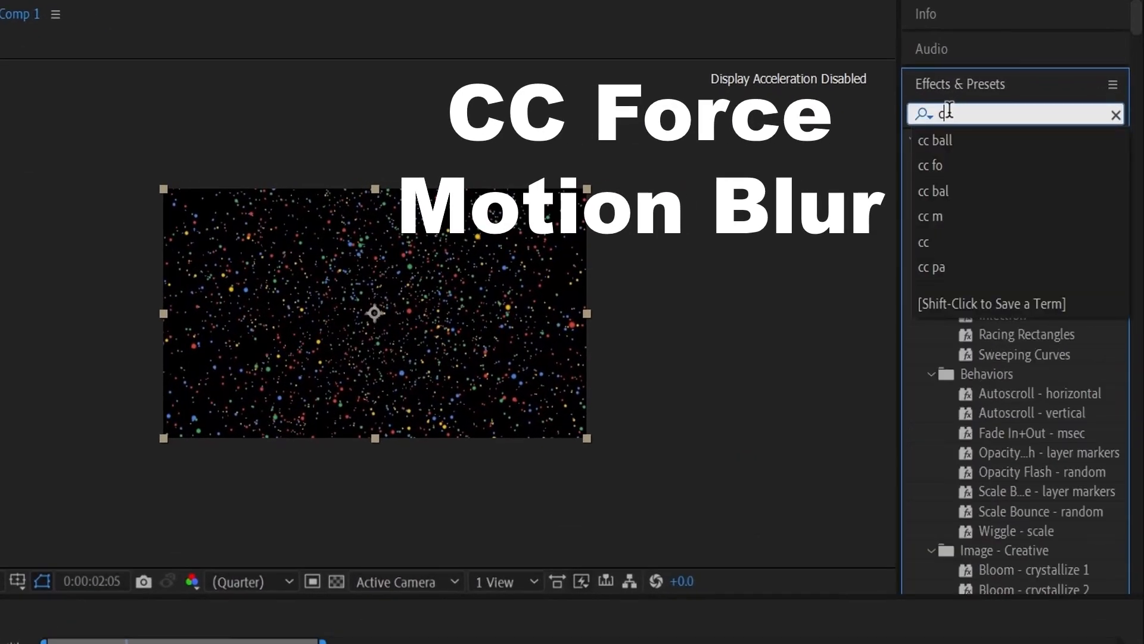
text( for)
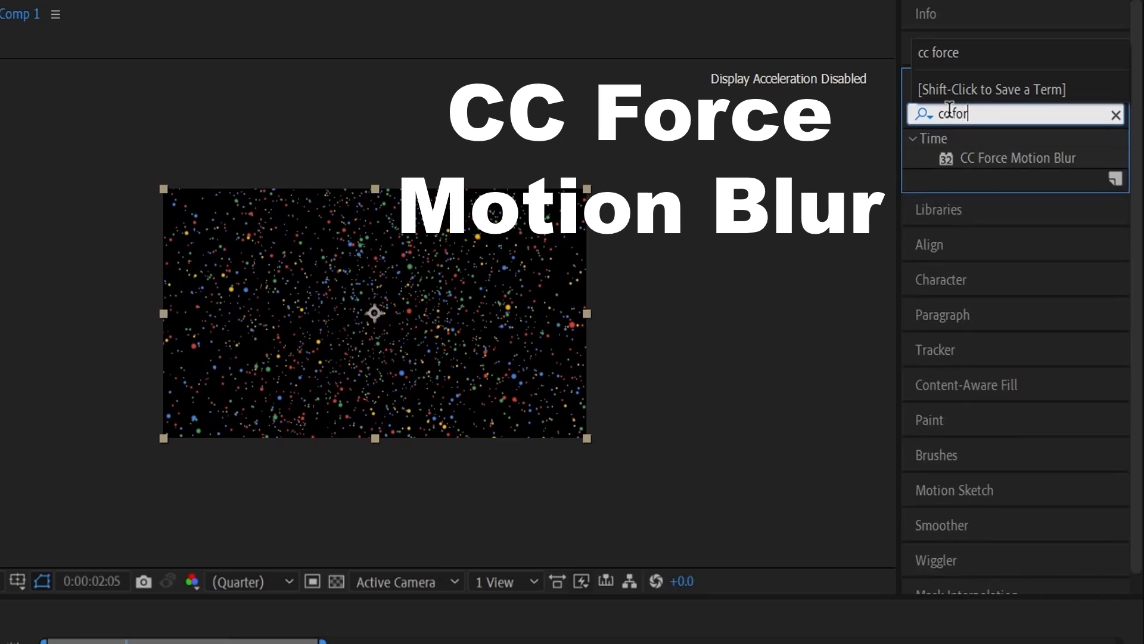
drag(1044, 161, 196, 540)
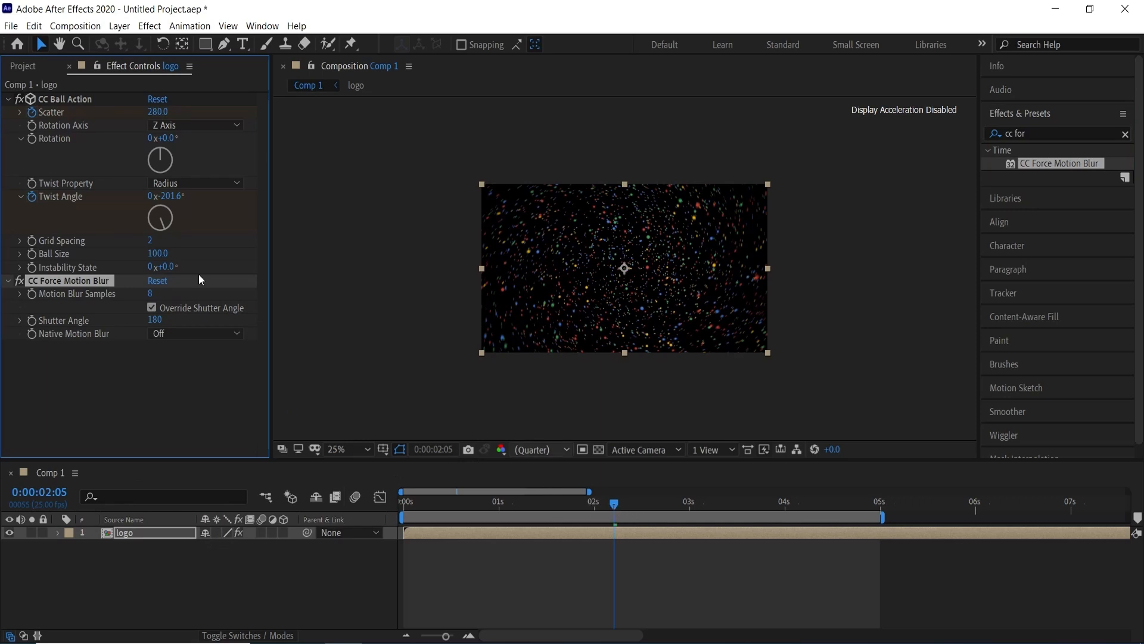
Step: Set CC Force Motion Blur's Motion Blur Samples to 16, preview the animation and return to the start
click(150, 294)
text(16)
key(Return)
drag(614, 504, 747, 500)
drag(578, 520, 401, 520)
Step: Reveal the logo layer's Opacity and keyframe it at 5% at 0:00:05:00
click(128, 531)
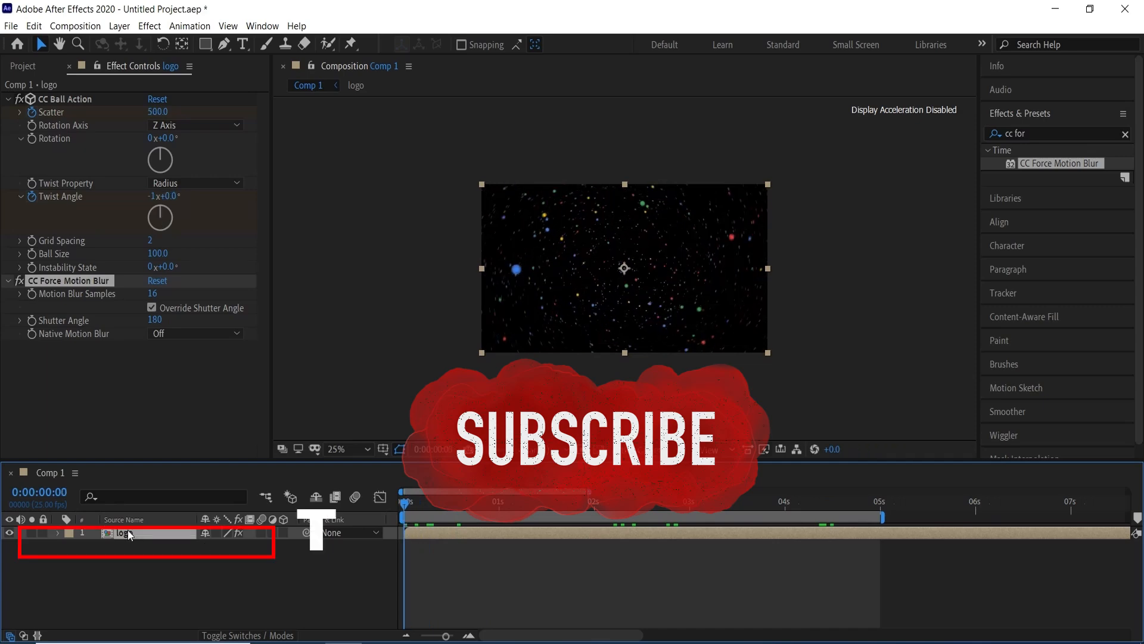
key(t)
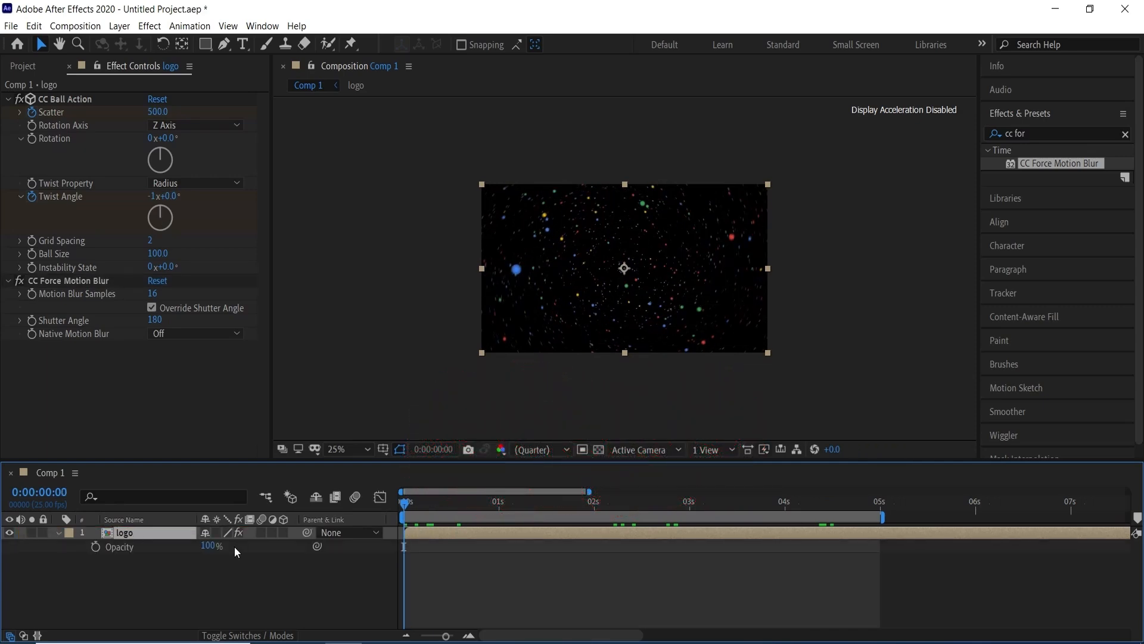
drag(405, 505, 881, 519)
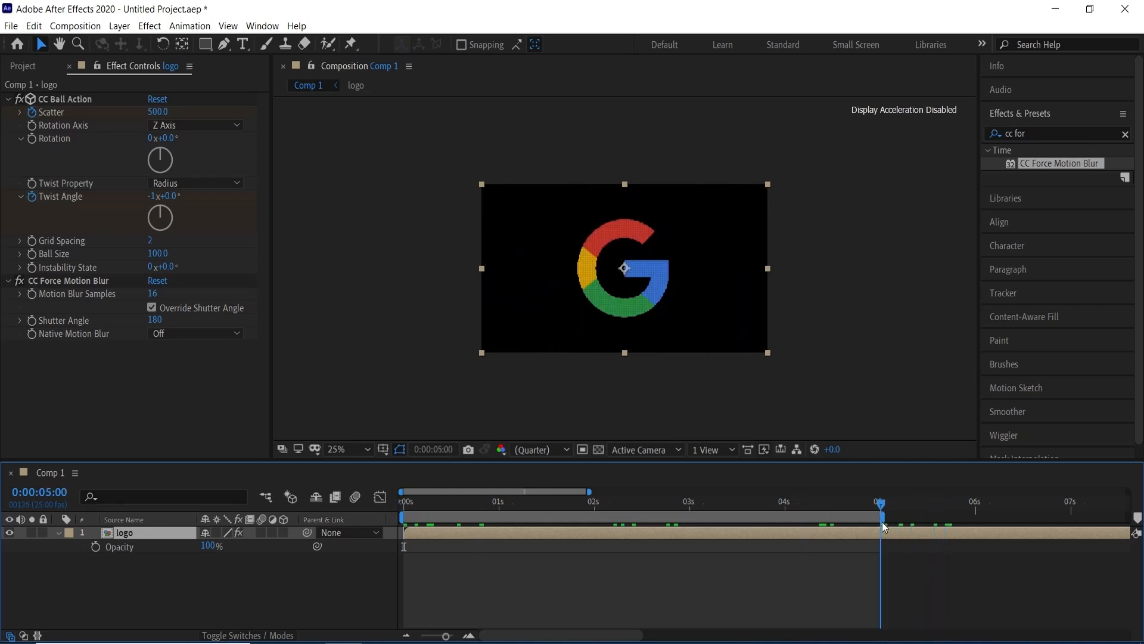
click(208, 546)
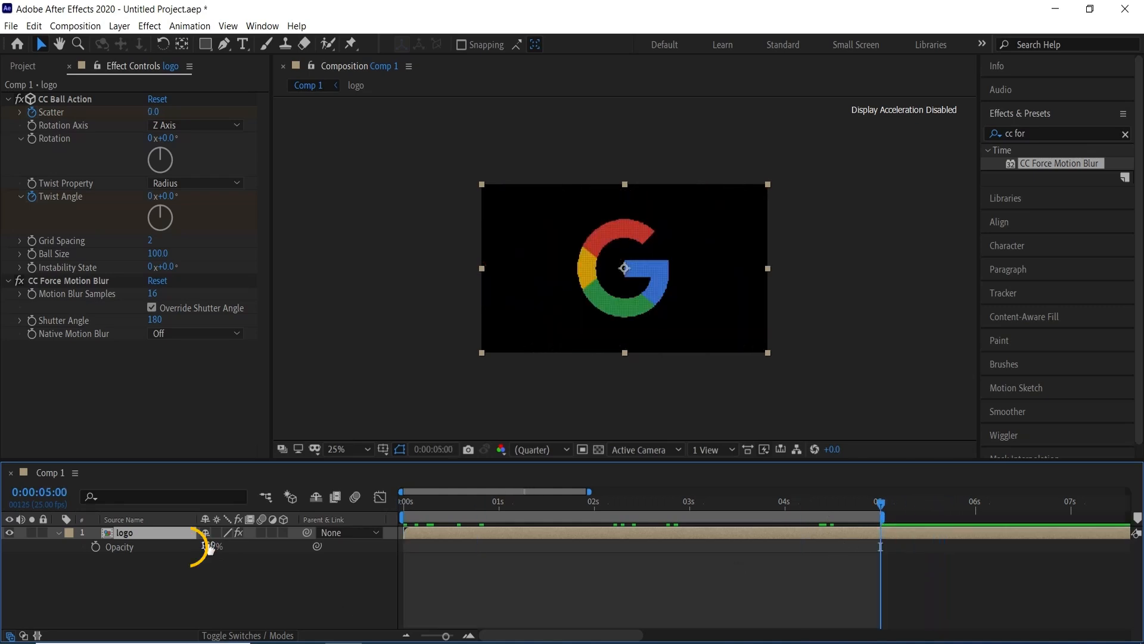
text(5)
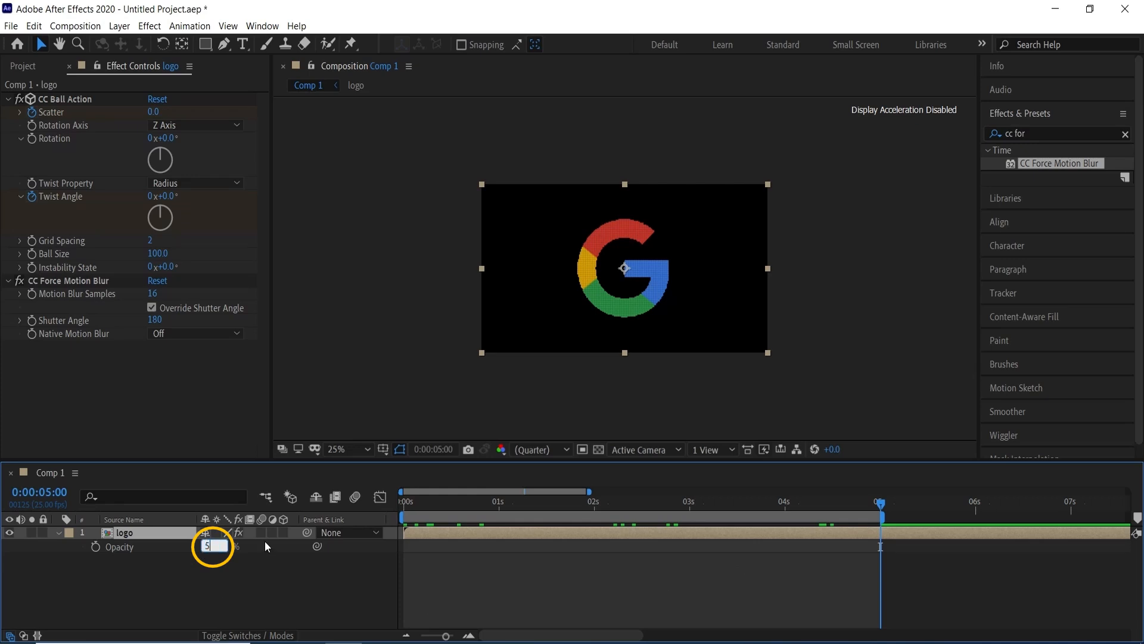
click(88, 549)
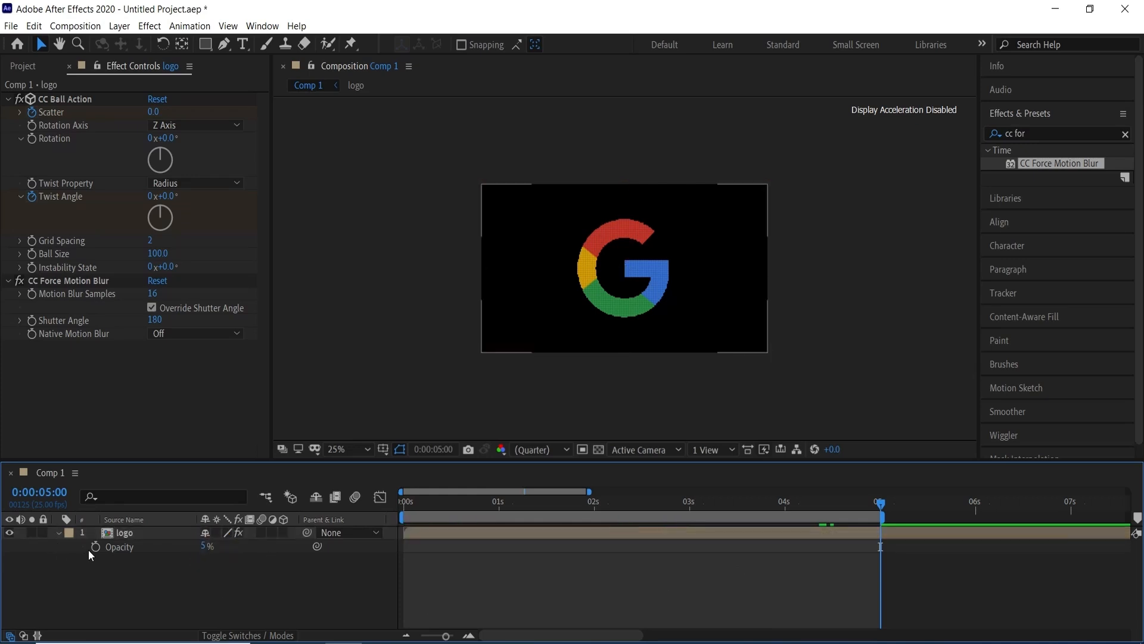
click(95, 547)
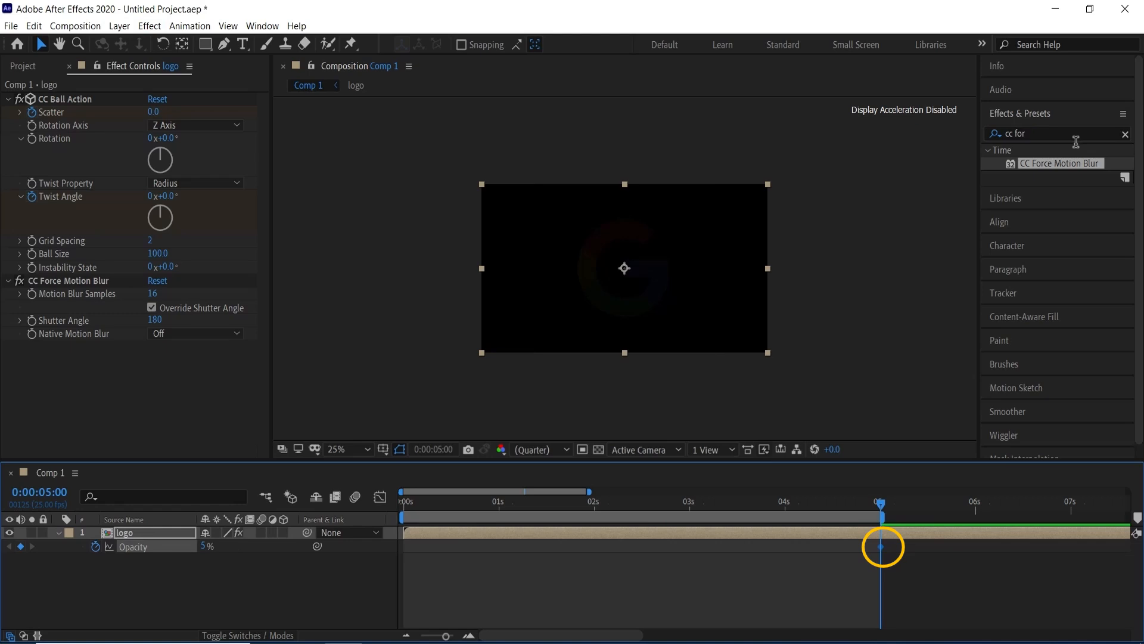
Step: Set the logo layer's Opacity to 100% at 0:00:04:19 and check the particles at 0:00:04:13
drag(880, 504, 859, 510)
click(208, 546)
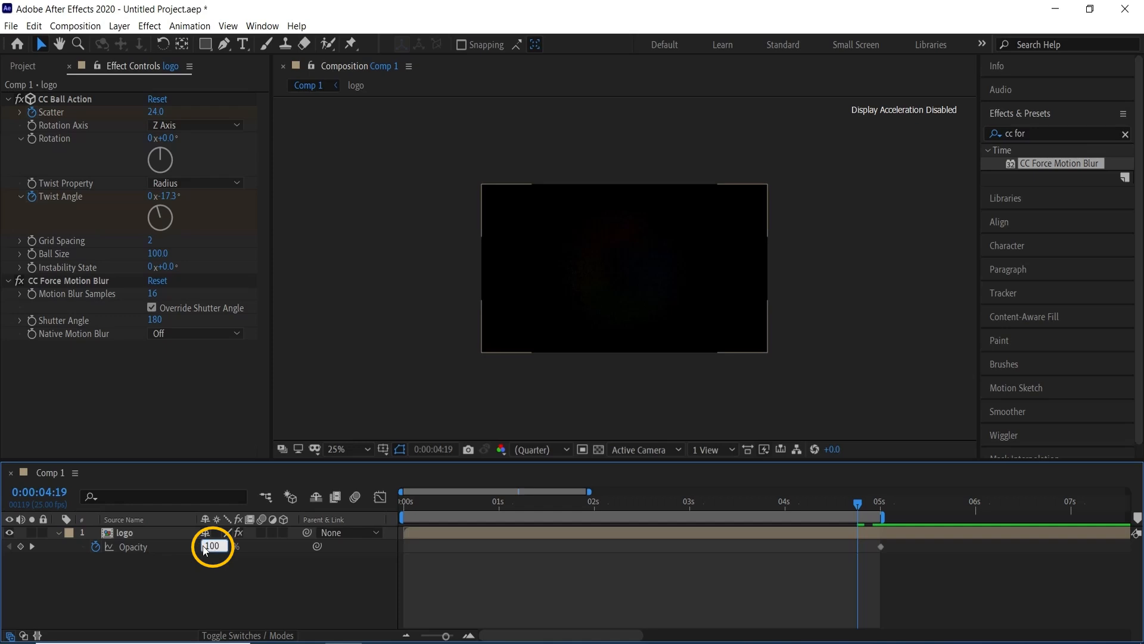
key(Return)
drag(863, 505, 835, 516)
click(256, 566)
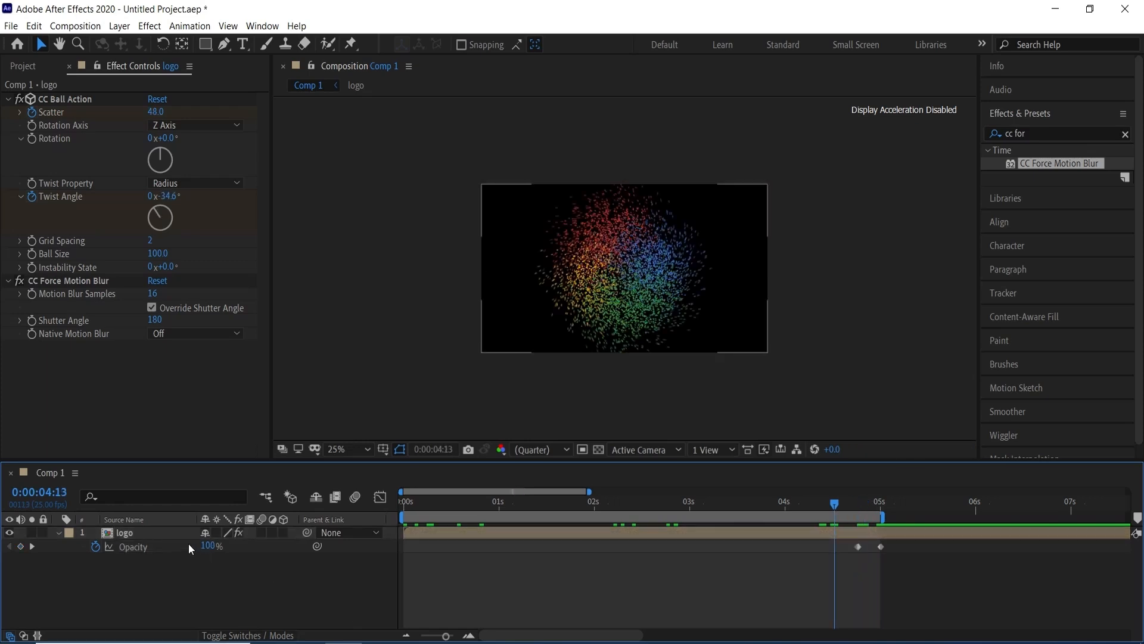
Step: Duplicate the logo layer, show the copy's Opacity keyframes and offset the copy to start about 5 frames into the composition
click(187, 535)
key(ctrl+d)
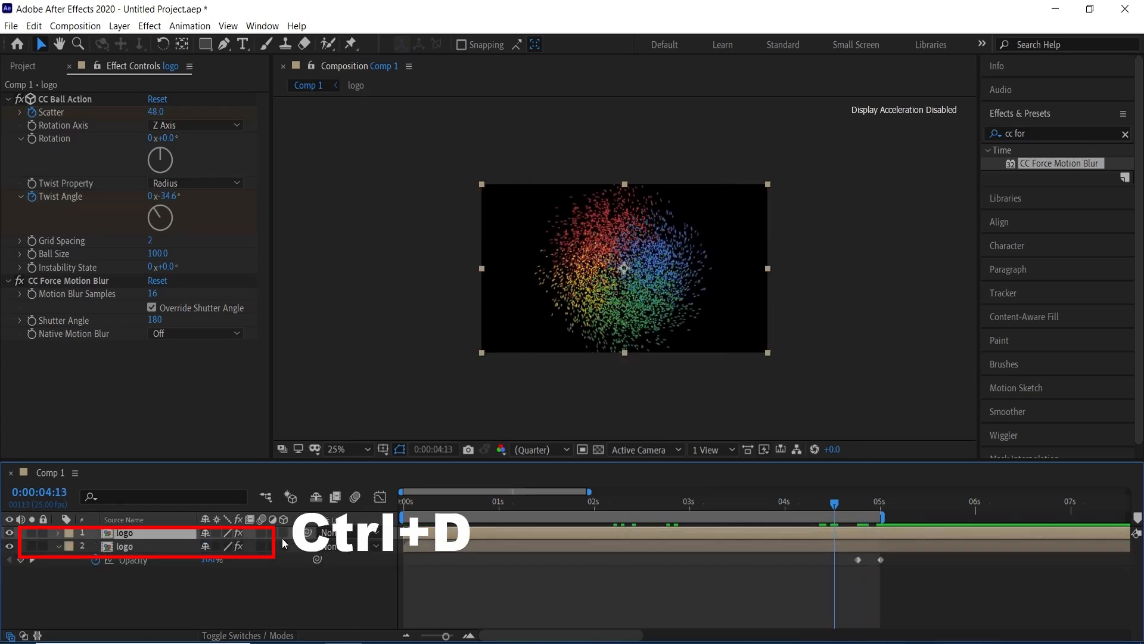
key(t)
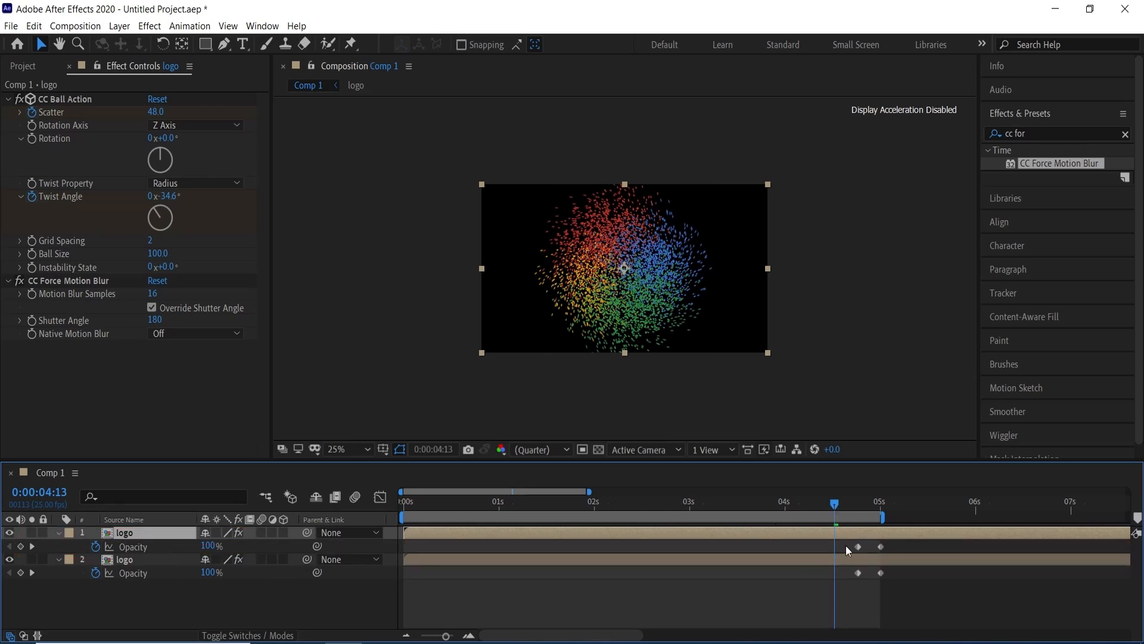
drag(846, 539, 863, 546)
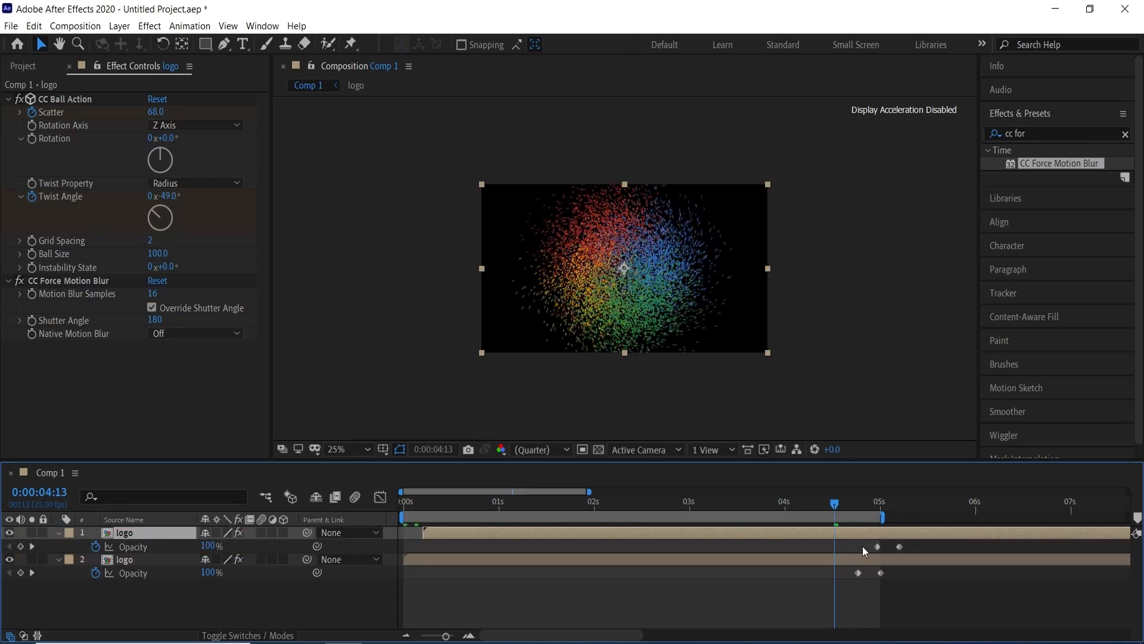
Step: Undo the logo copy's time offset and time-reverse its Opacity keyframes
key(ctrl+z)
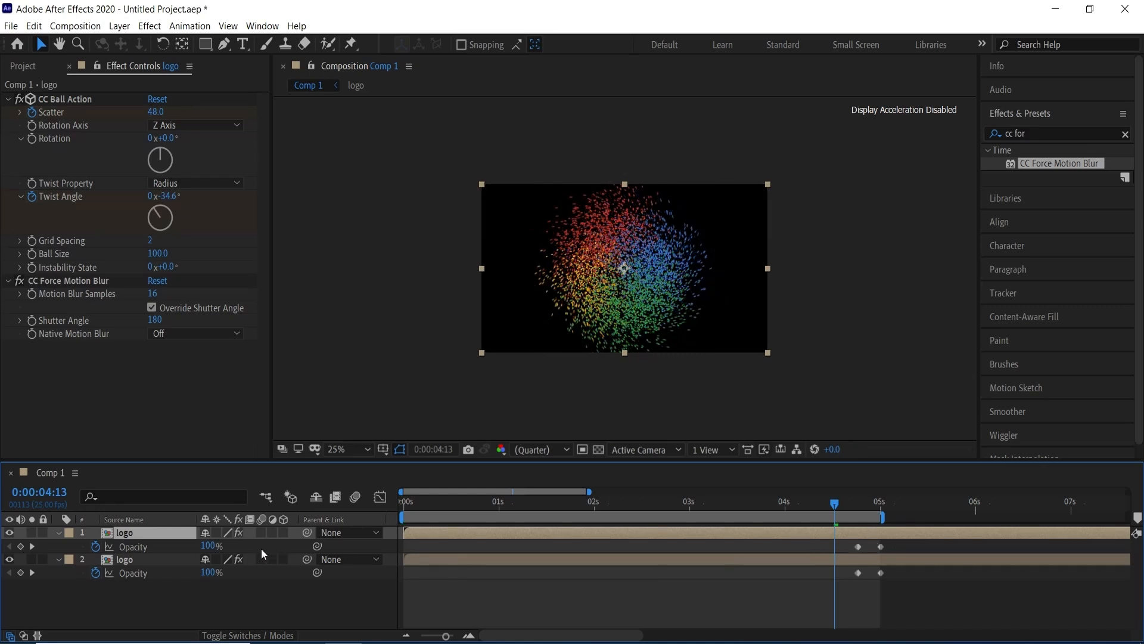
click(232, 617)
drag(842, 543, 882, 549)
right_click(881, 547)
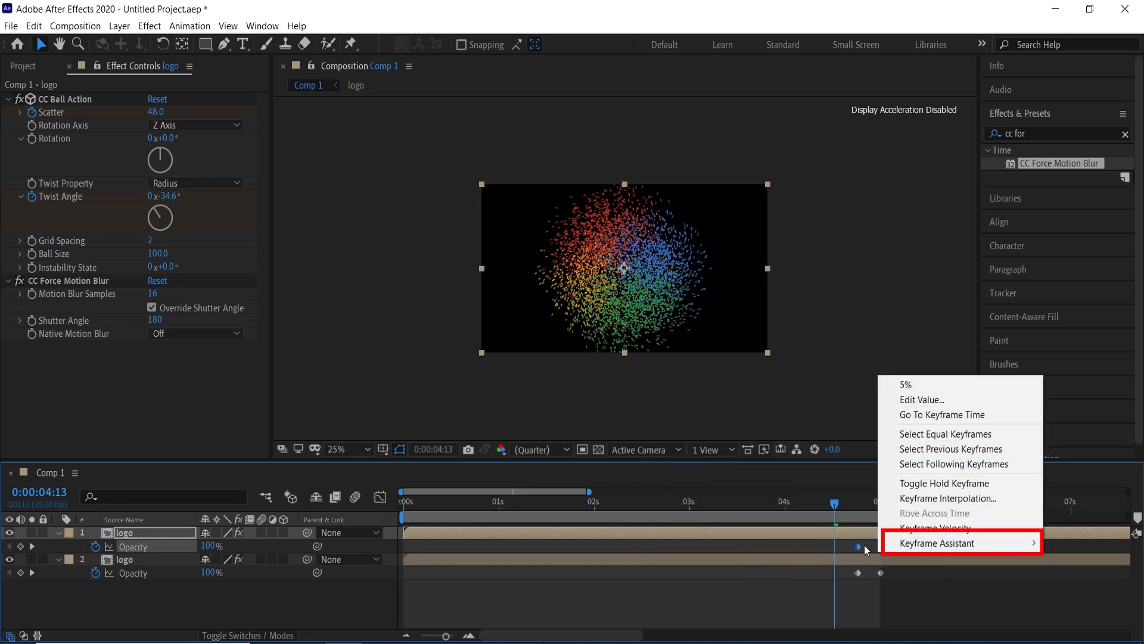
mouse_move(900, 543)
click(770, 544)
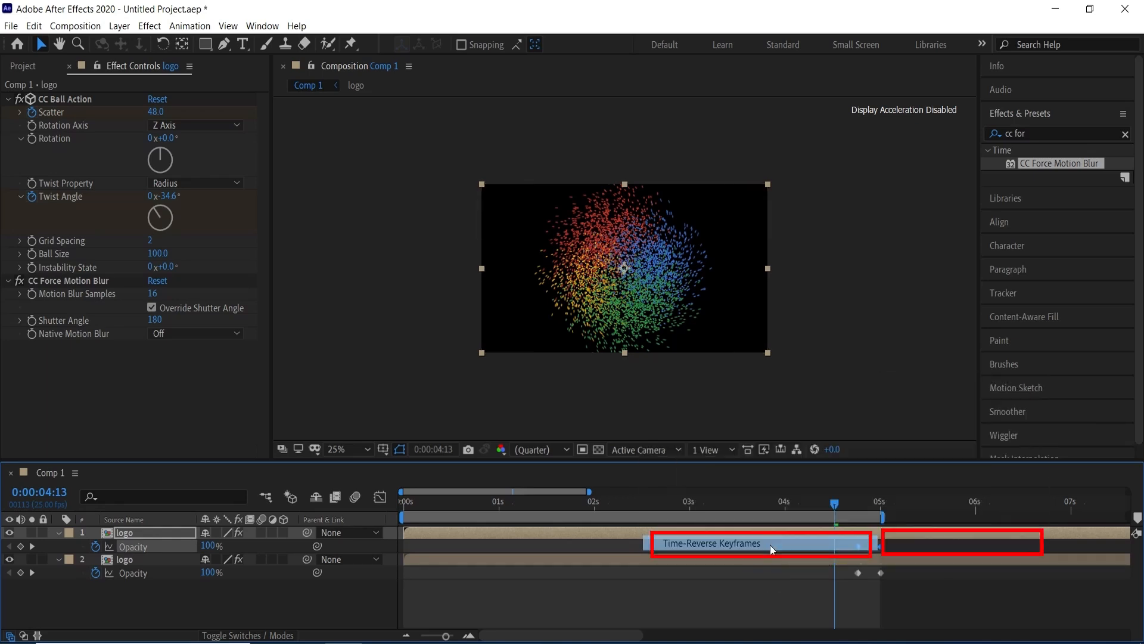
drag(856, 515, 881, 514)
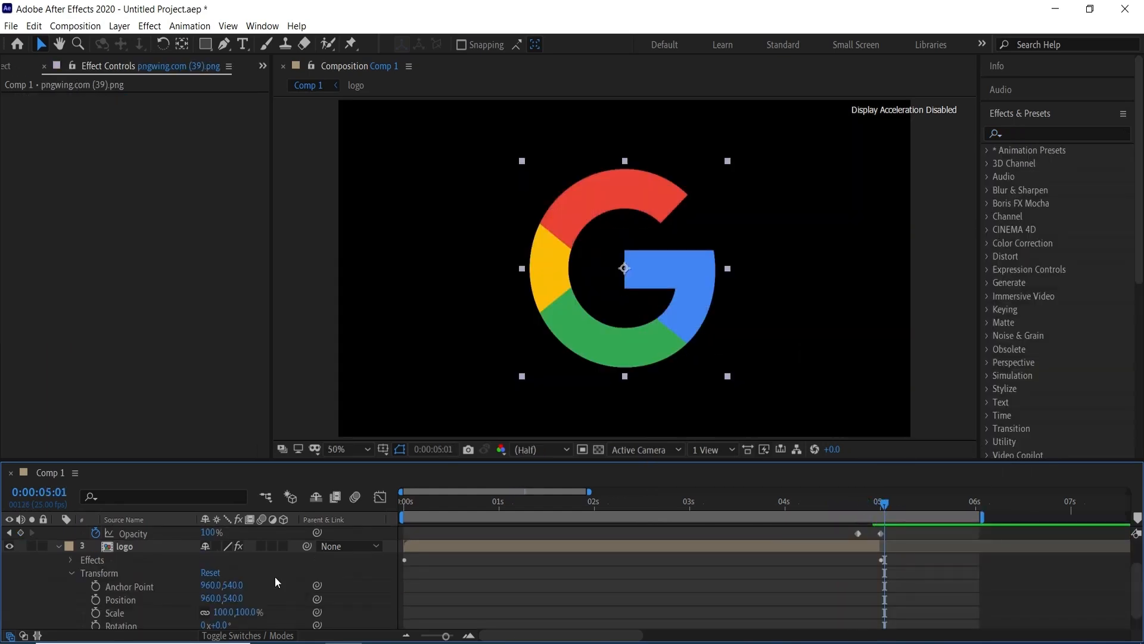
Step: Find the CC Light Sweep effect and apply it to the pngwing.com (39).png layer
click(1018, 134)
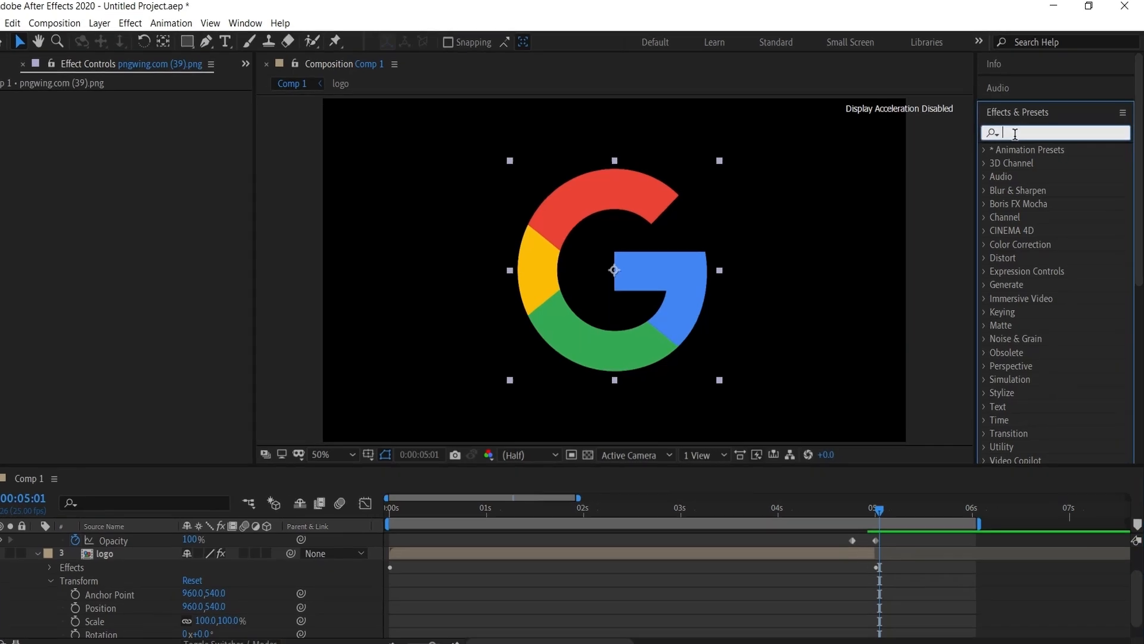
text(cc)
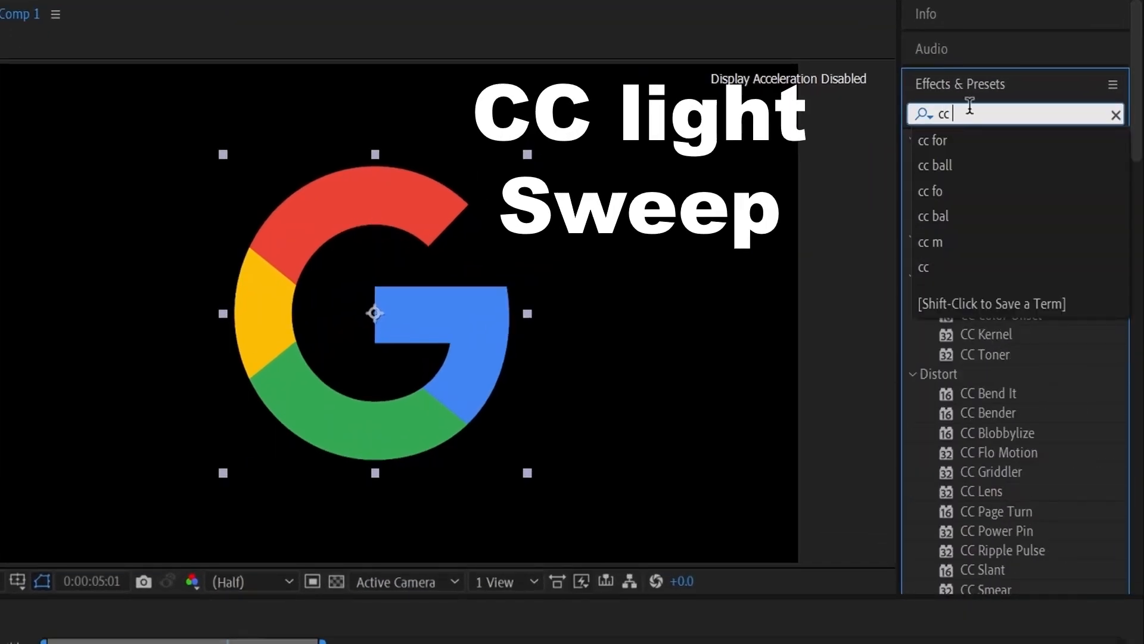
text( ligh)
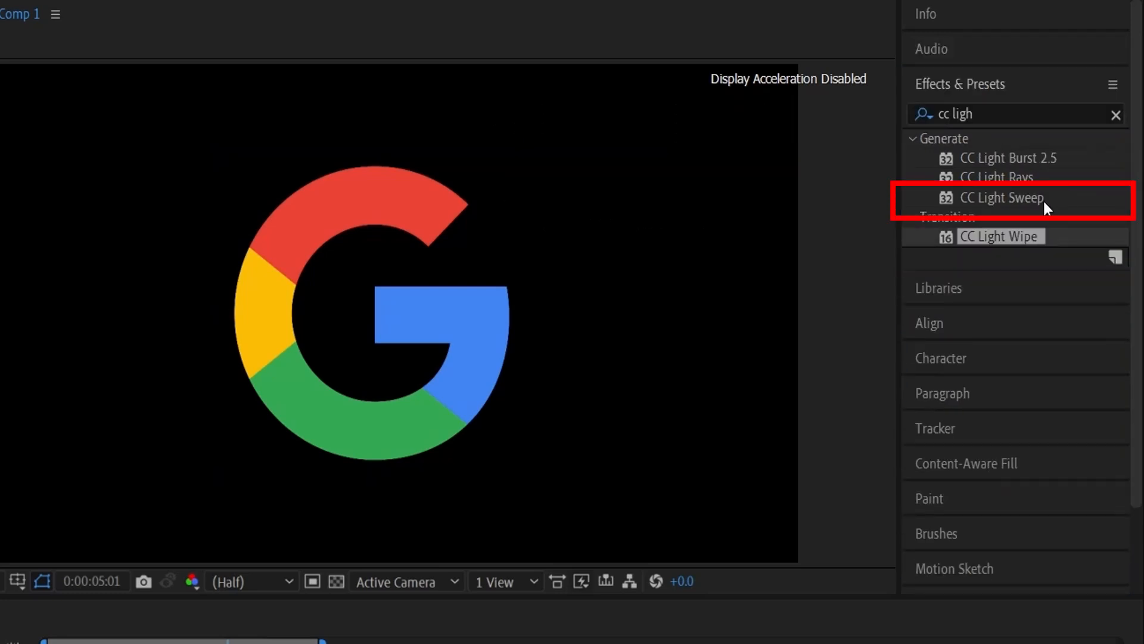
drag(1042, 199, 161, 532)
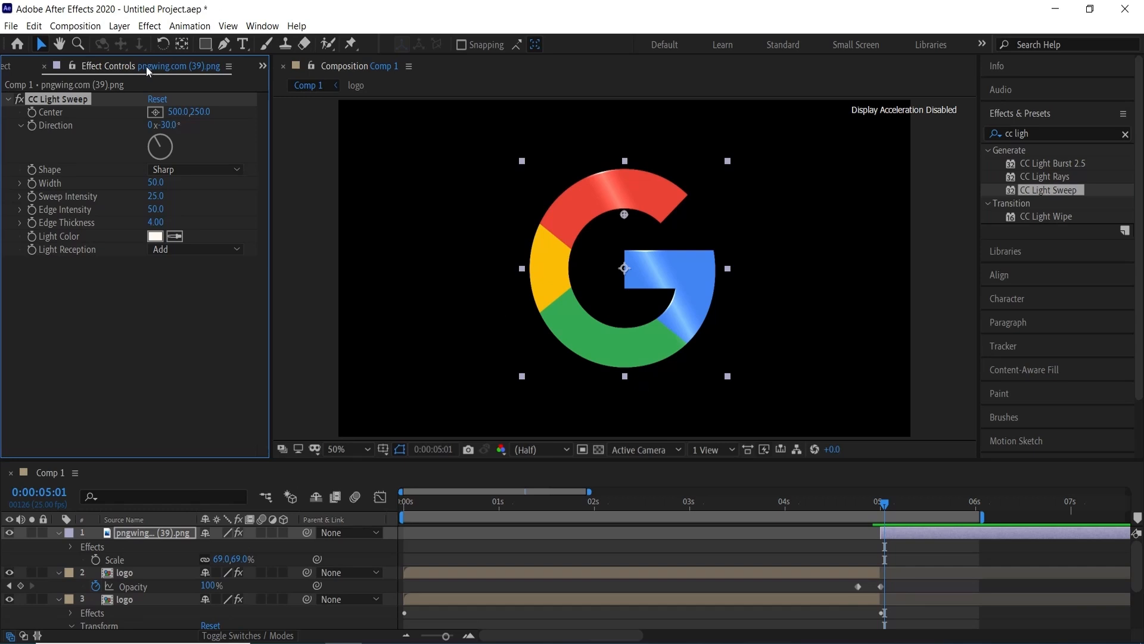
Step: Set CC Light Sweep's Width to 100 and Sweep Intensity to 50
click(155, 183)
text(100)
key(Return)
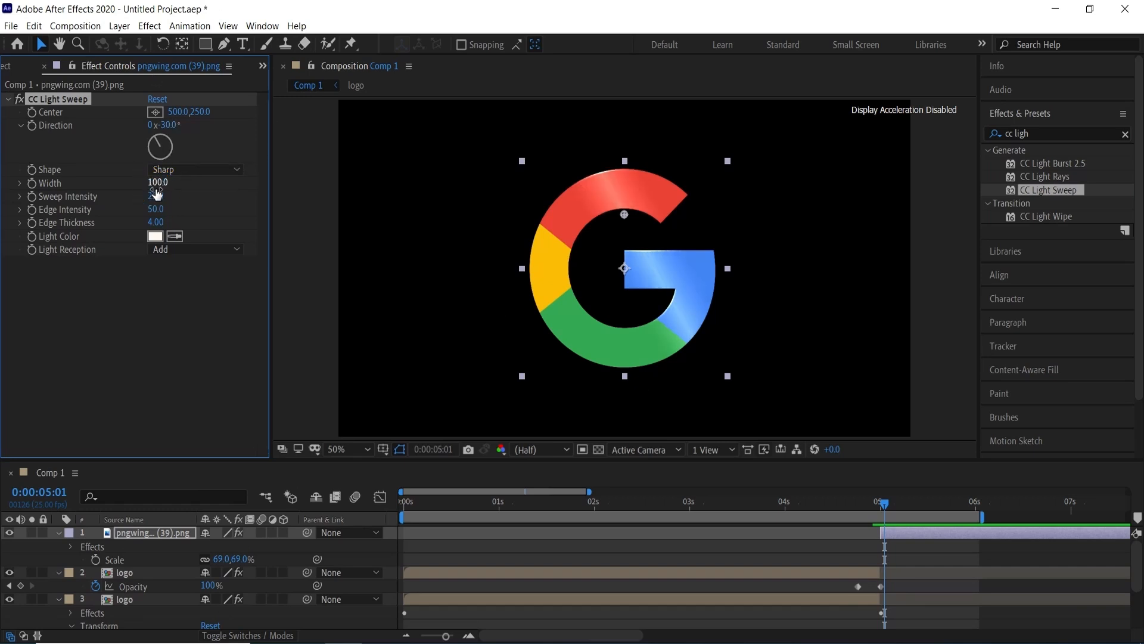
click(155, 196)
text(50)
key(Return)
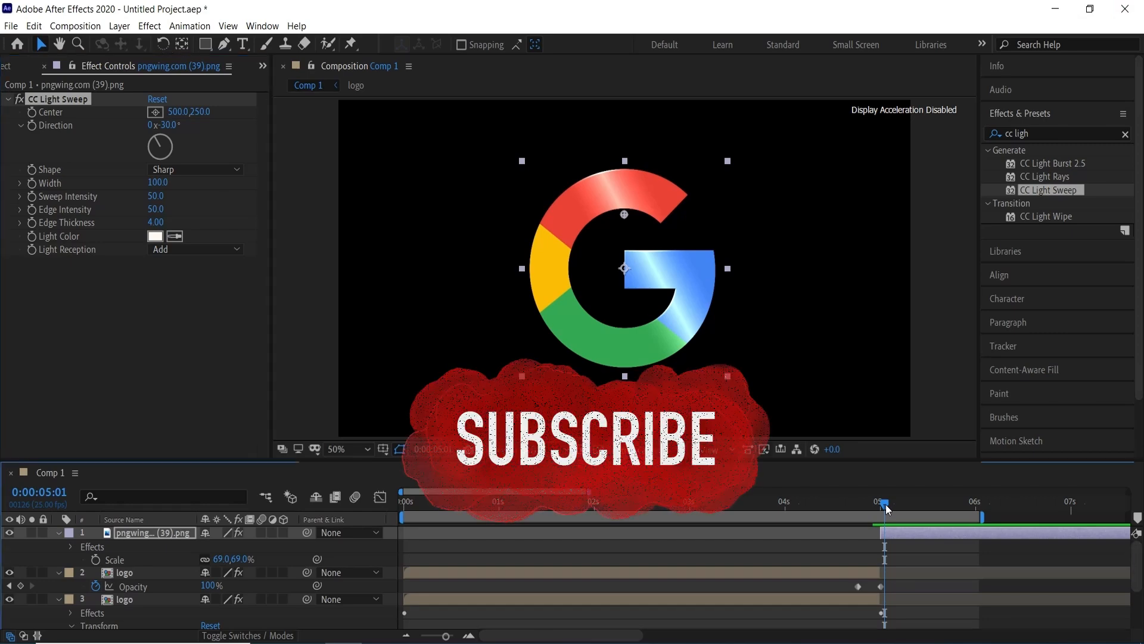
Step: Place the light sweep's Center outside the logo's left side at about -143.5, 609.4 and keyframe it at 0:00:05:00
drag(885, 504, 883, 504)
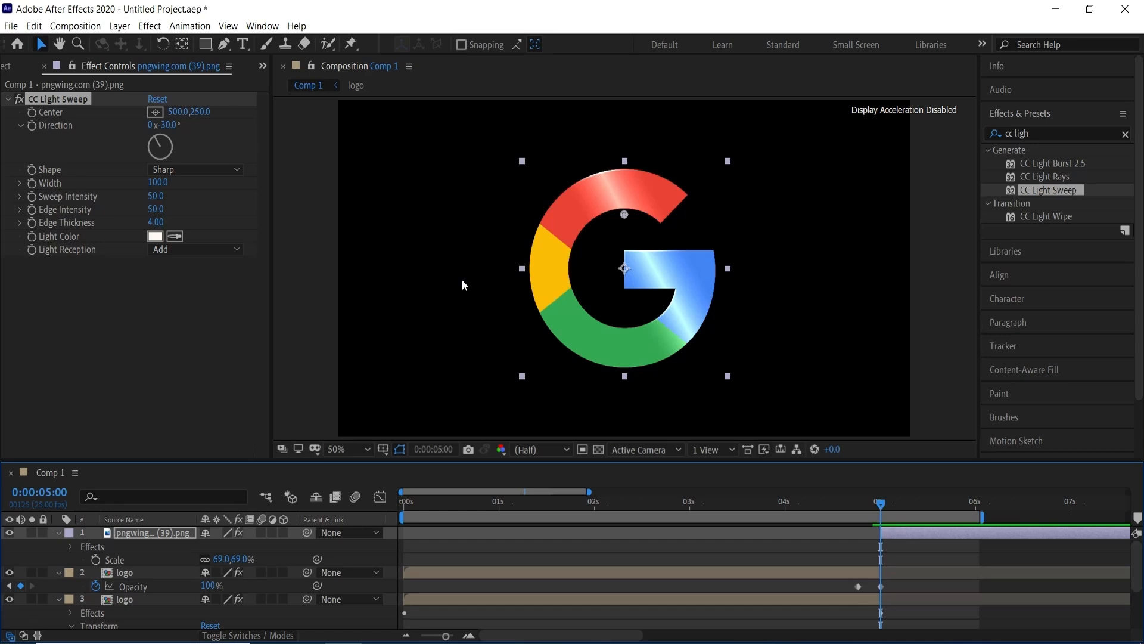
drag(628, 213, 491, 289)
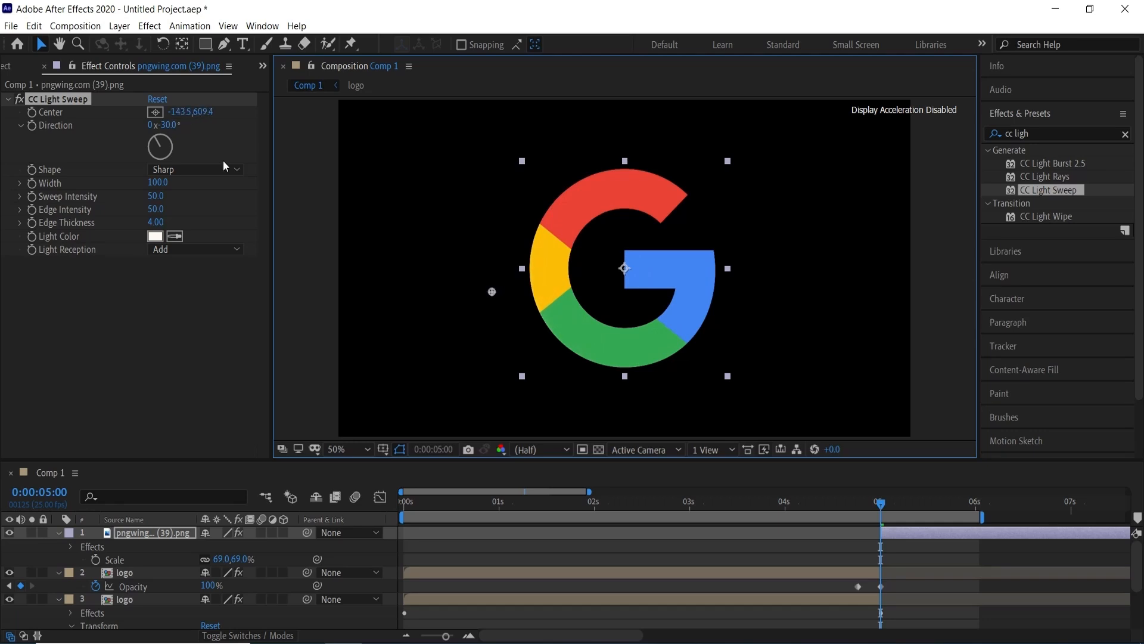
click(31, 112)
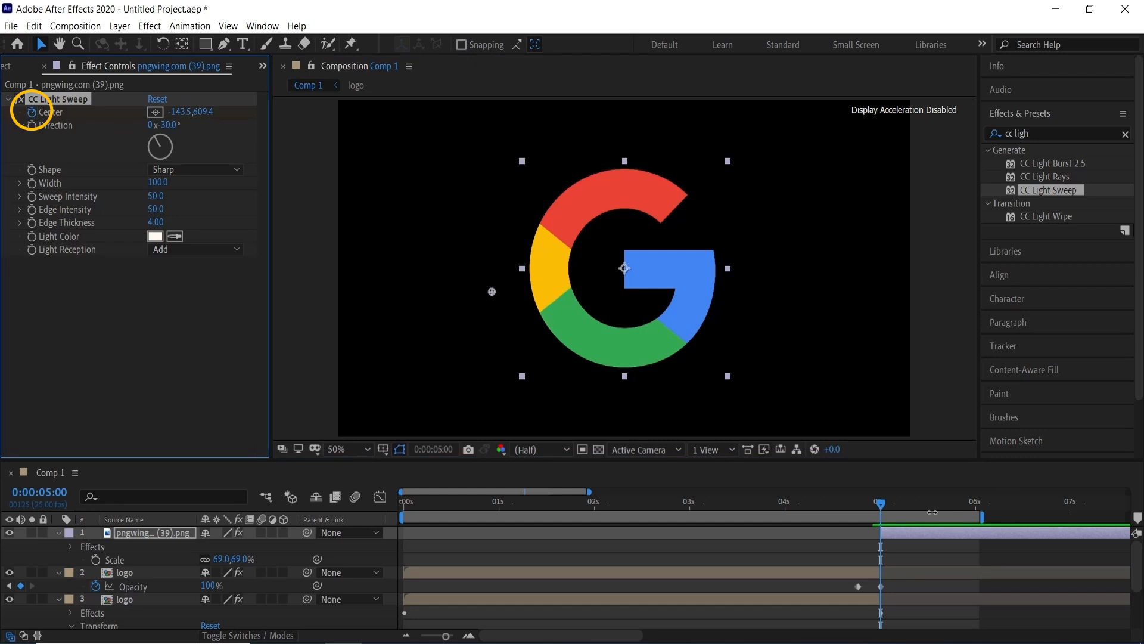
Step: Keyframe the light sweep's Center beyond the logo's upper right at about 1163.8, 64.5 at 0:00:05:13 and preview the sweep
drag(880, 506, 929, 505)
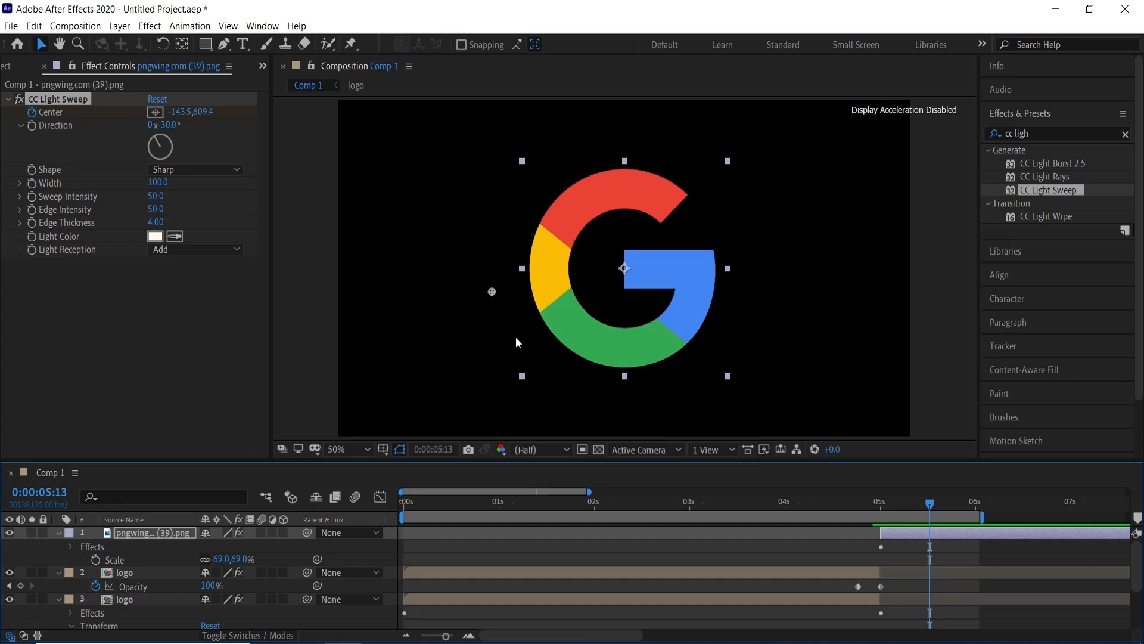
drag(492, 292, 747, 188)
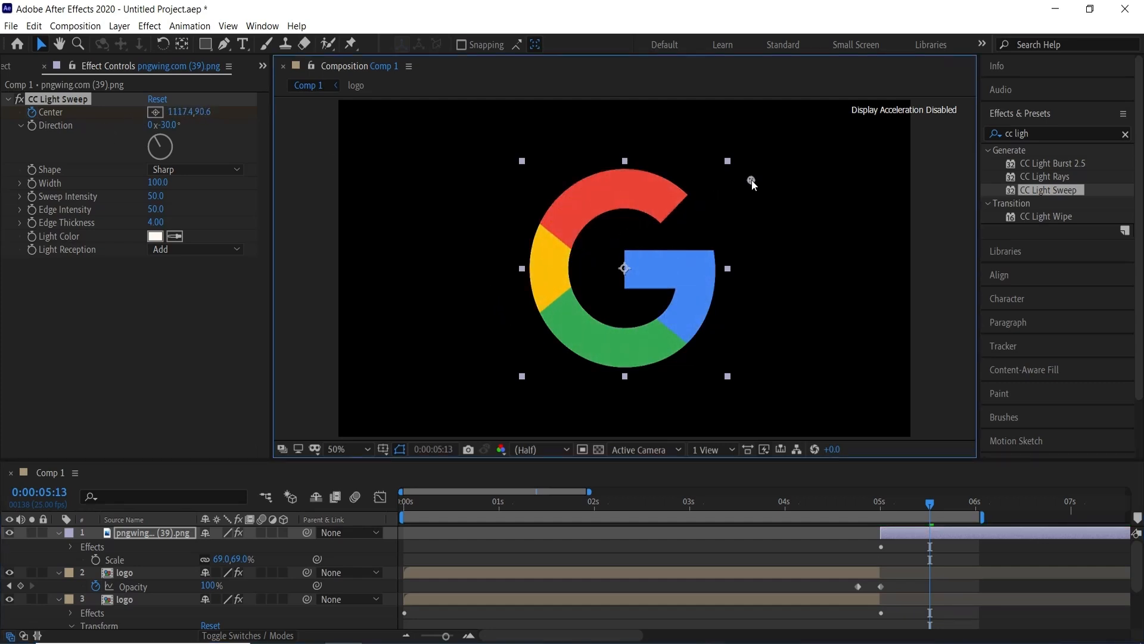
drag(931, 506, 879, 511)
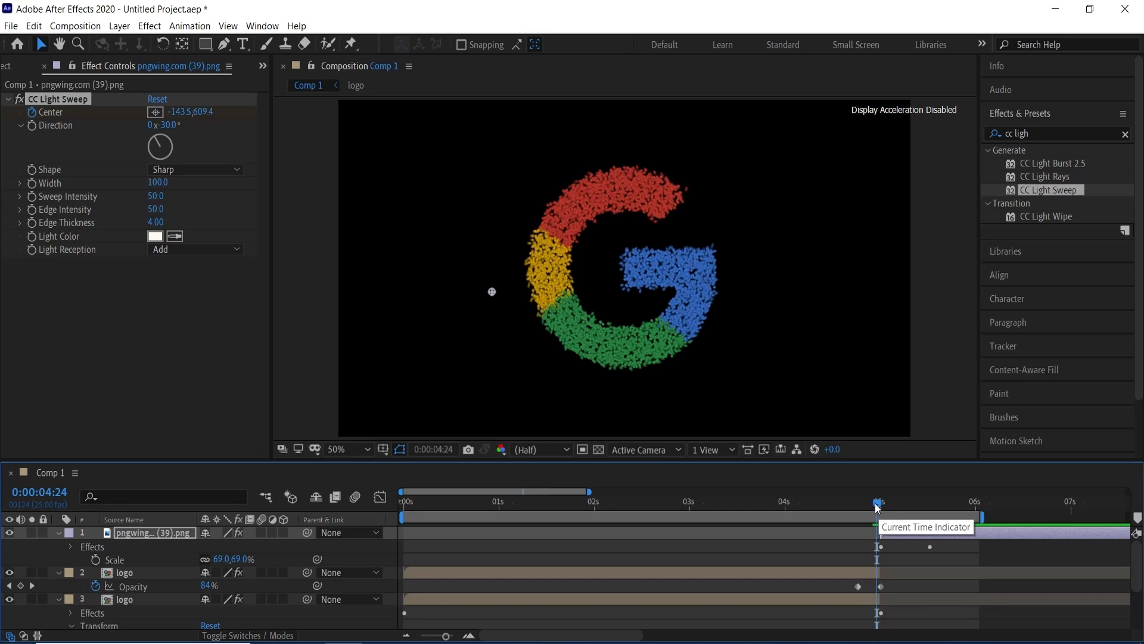
key(space)
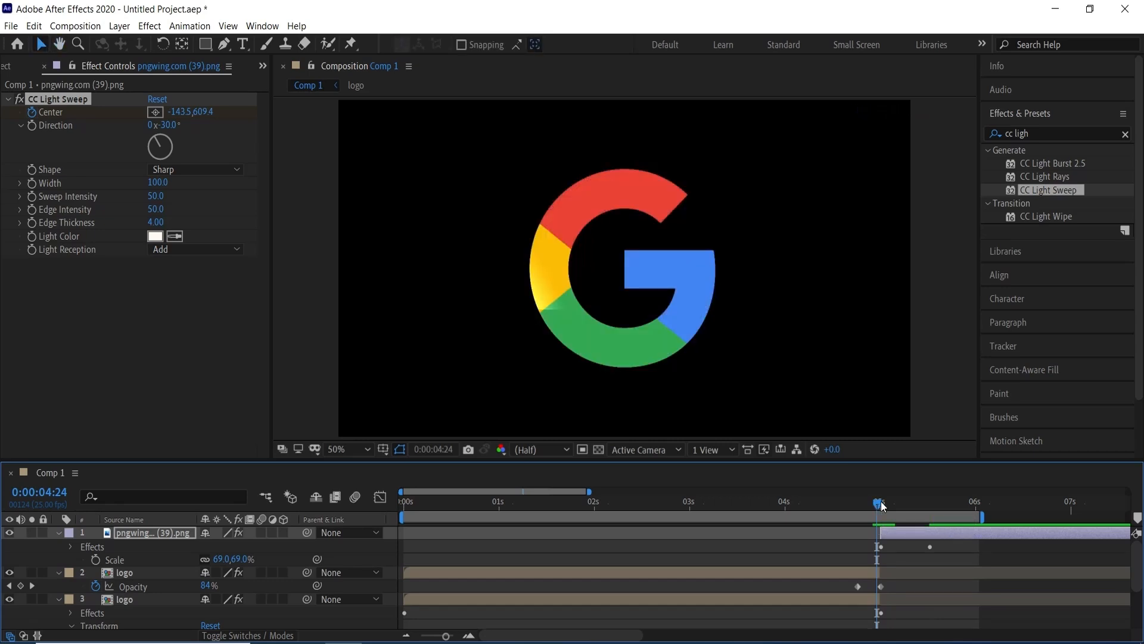
drag(881, 504, 979, 494)
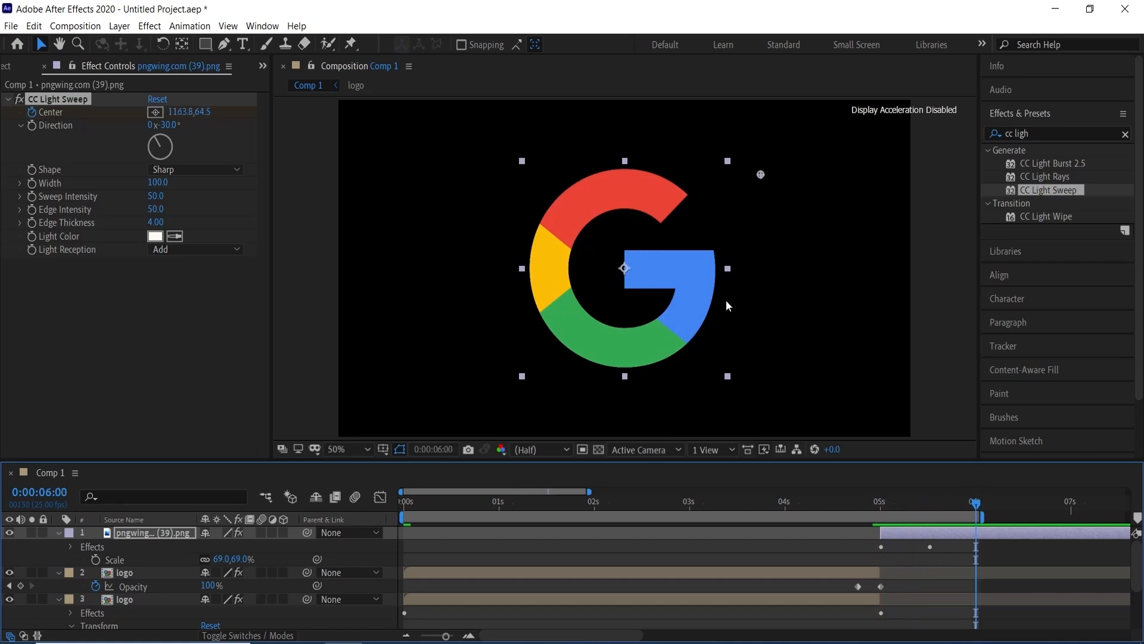
key(comma)
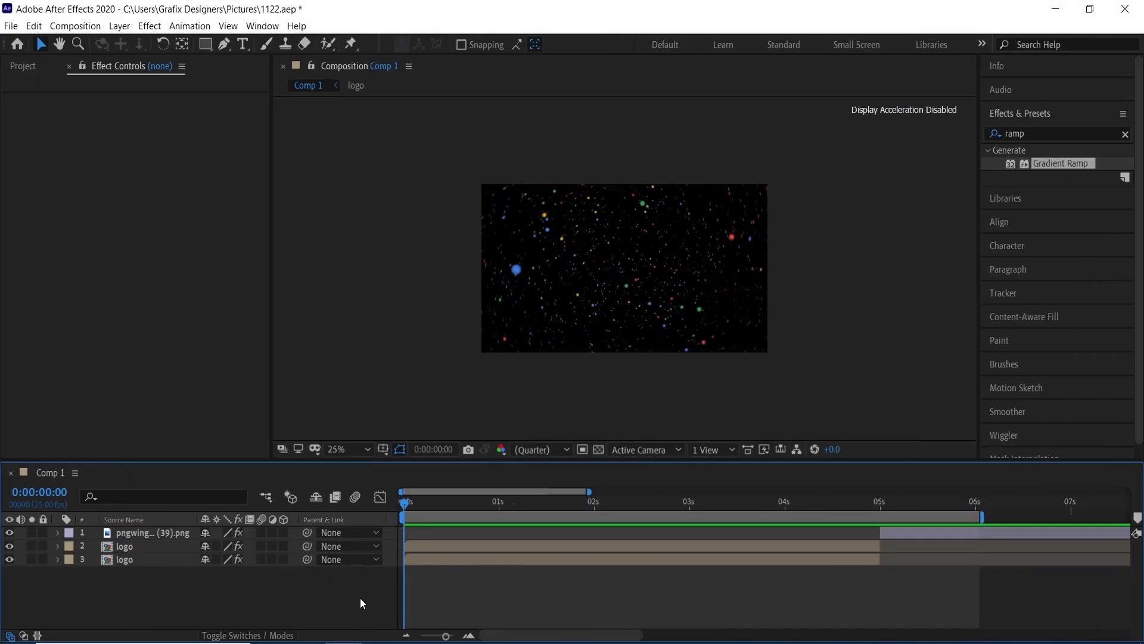
Step: Create a white 1920 x 1080 px solid named bg and apply the Gradient Ramp effect to it
right_click(359, 597)
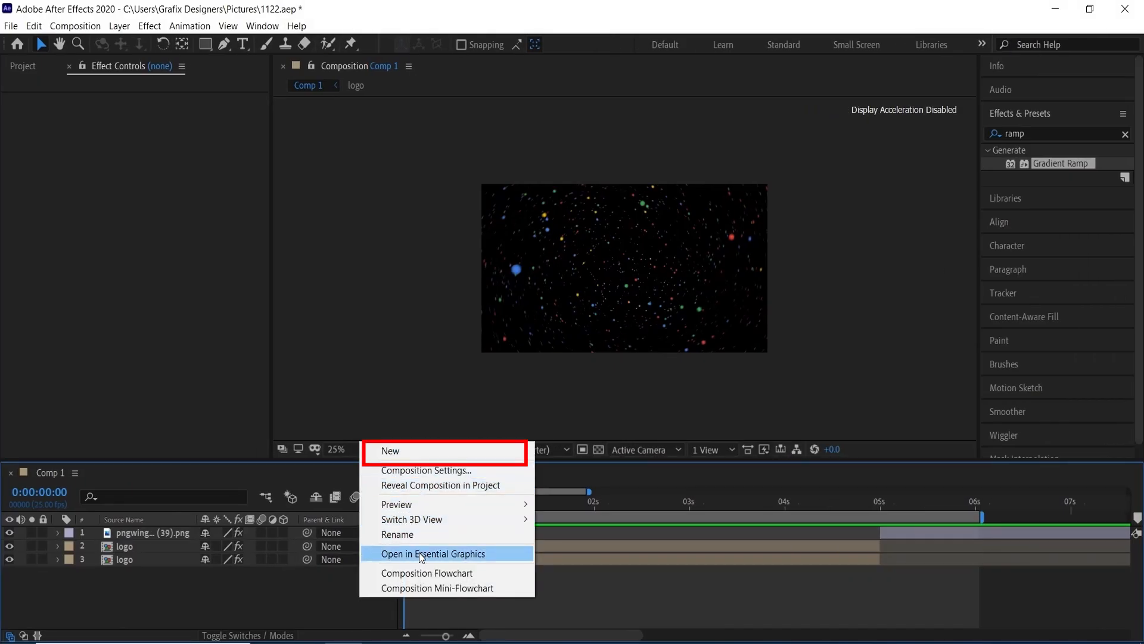
mouse_move(417, 451)
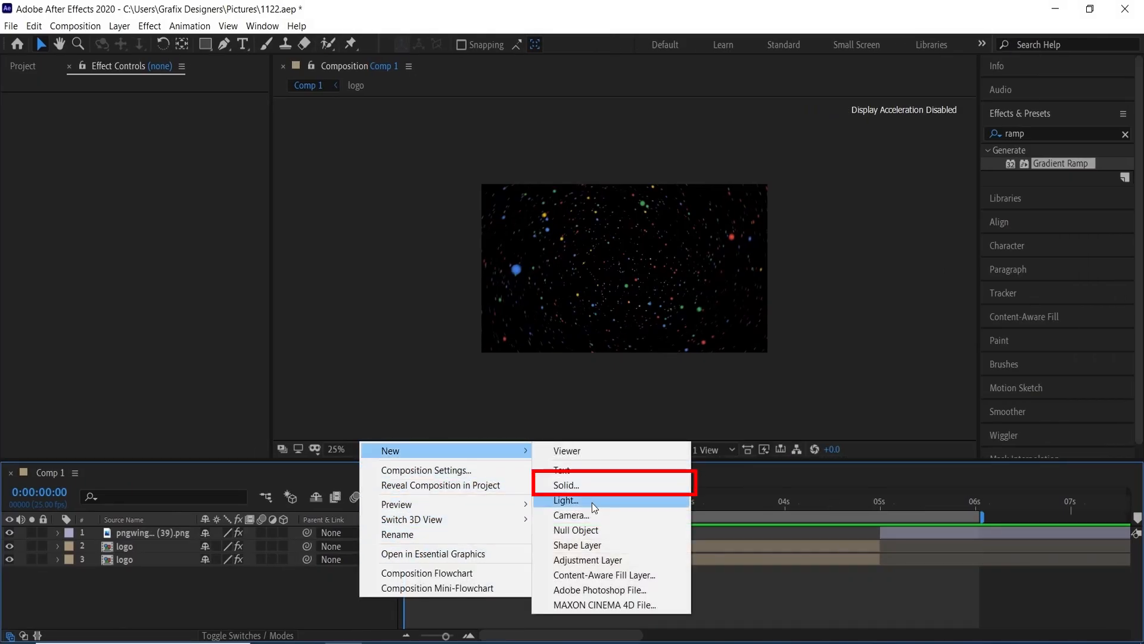
click(602, 486)
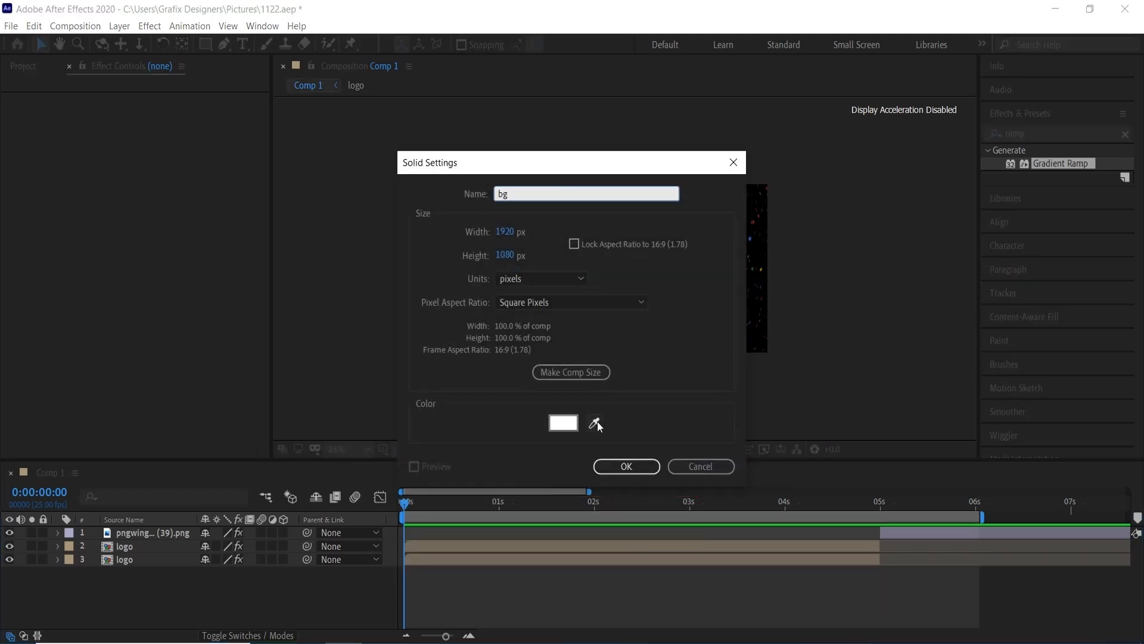
key(Return)
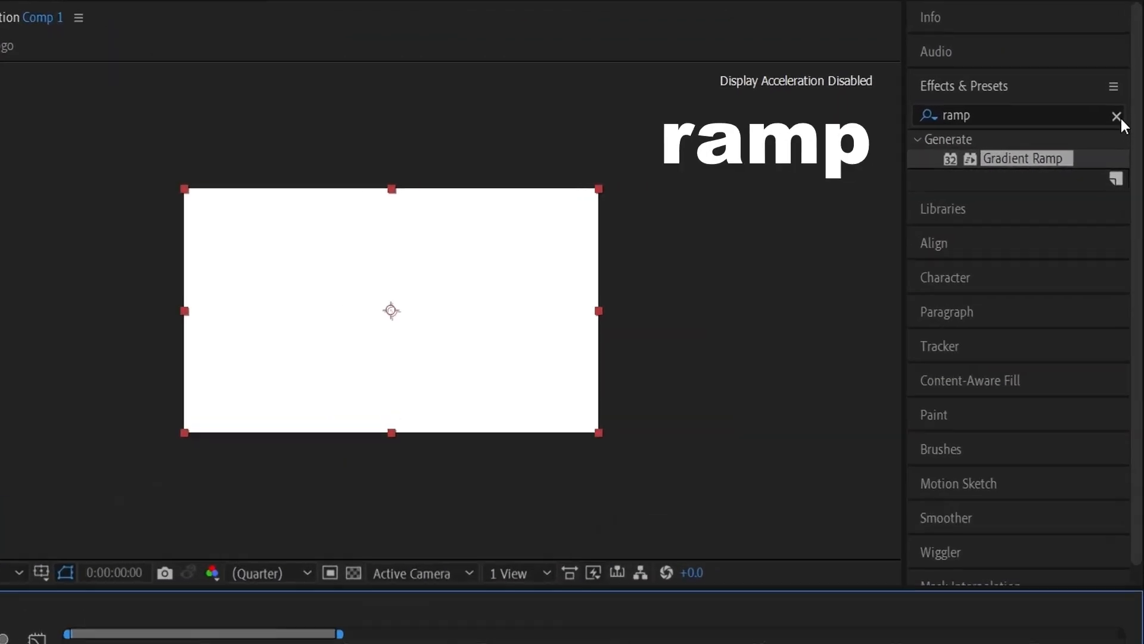
drag(1023, 159, 166, 531)
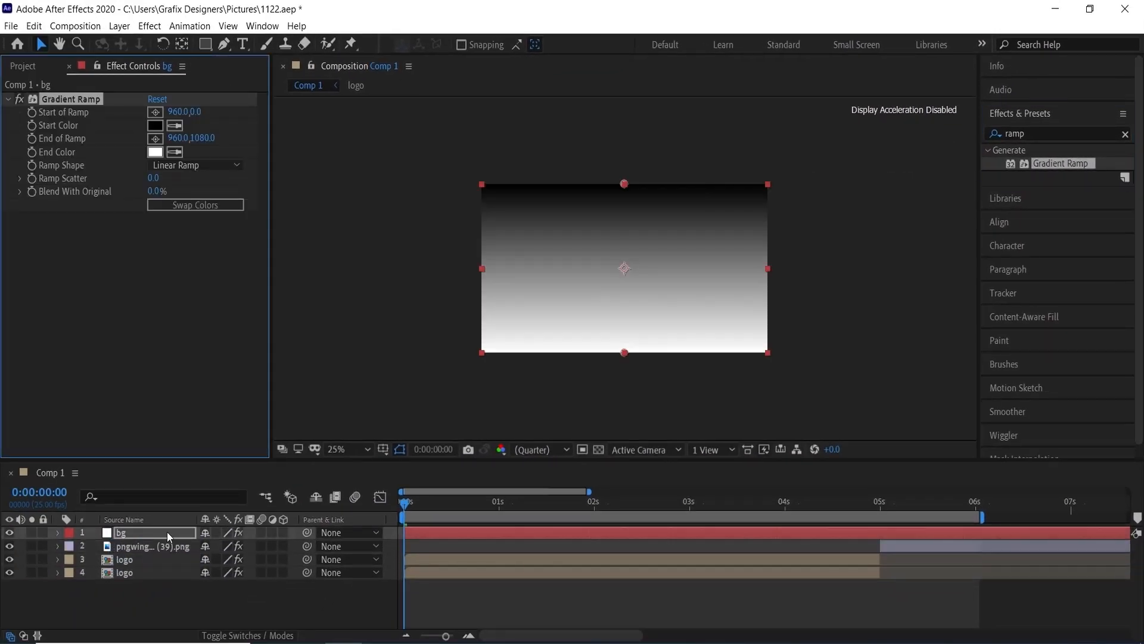
Step: Set the Gradient Ramp's Start Color to near black and its End Color to dark red 670404
click(156, 126)
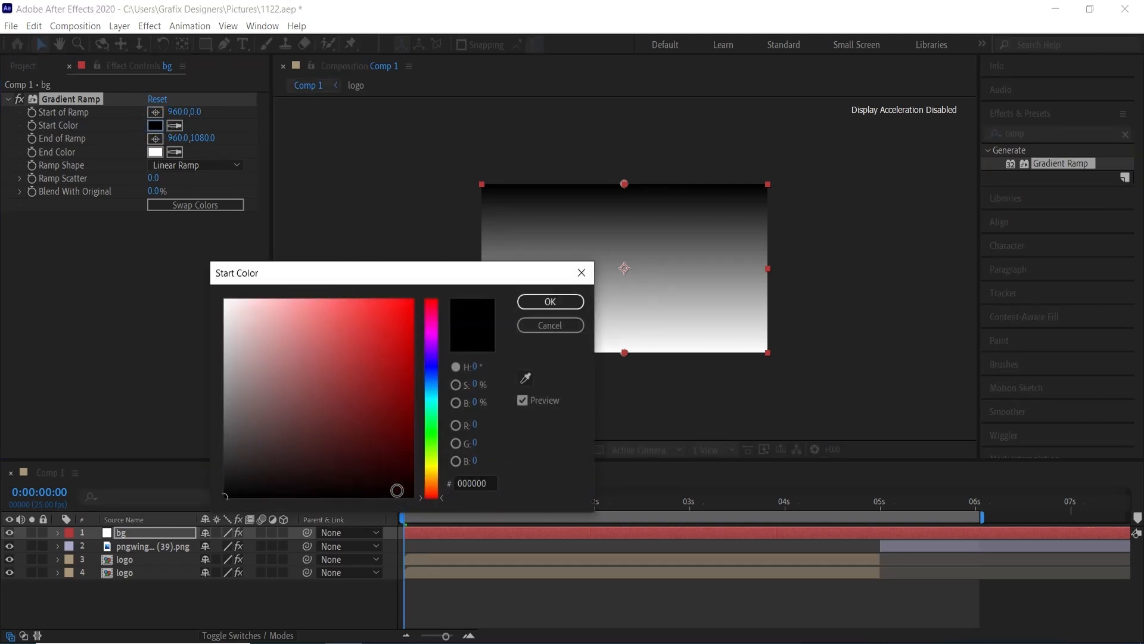
click(545, 302)
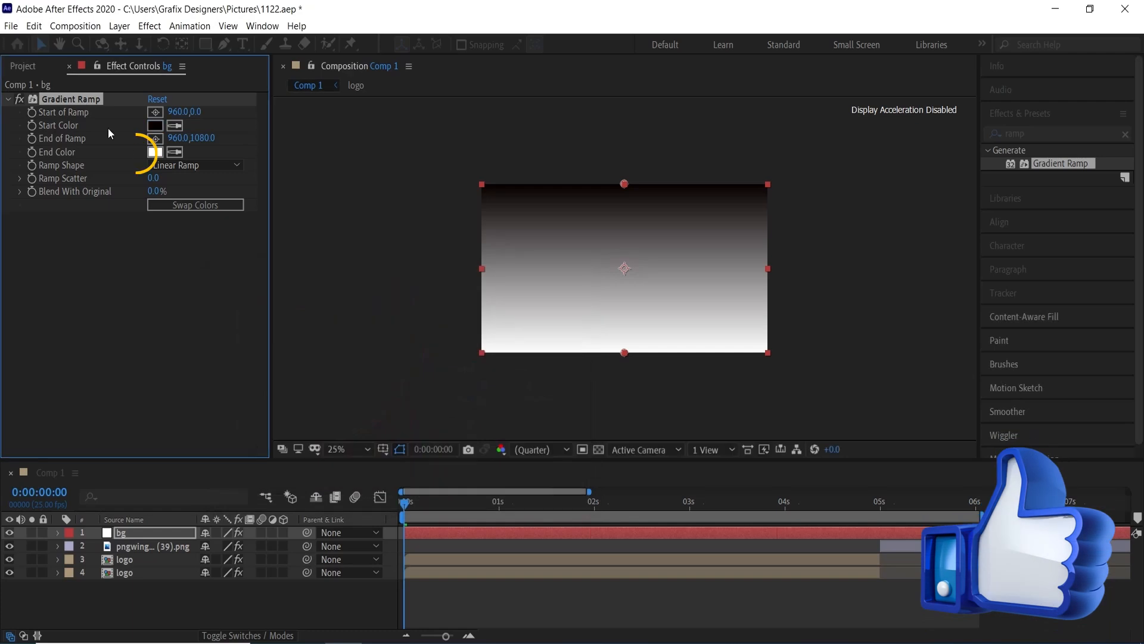
click(157, 153)
click(406, 417)
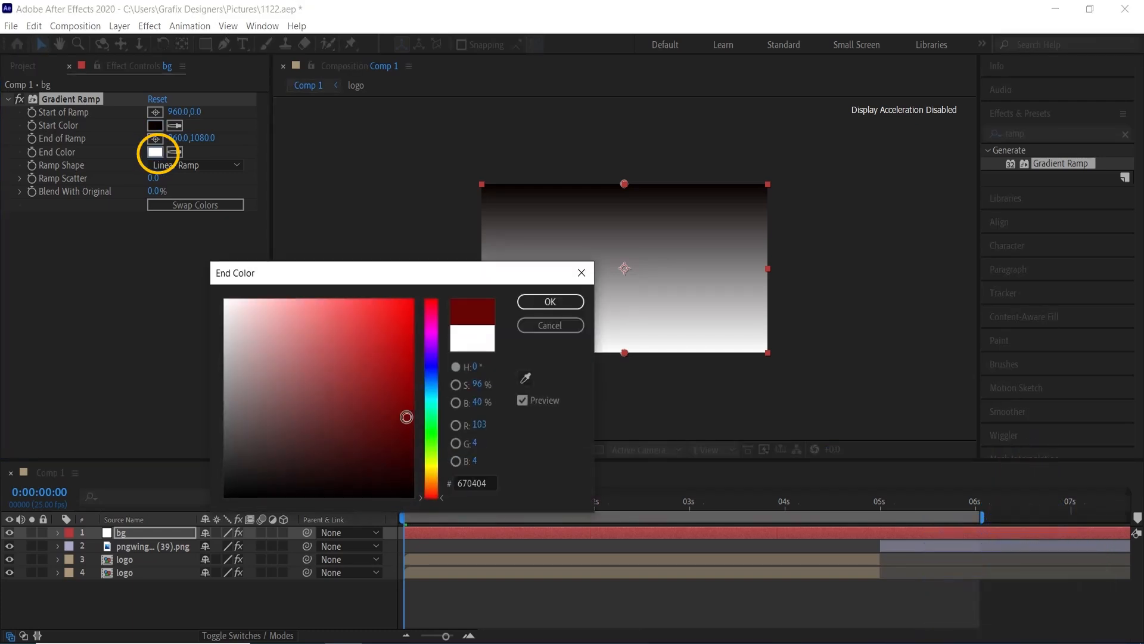
click(577, 307)
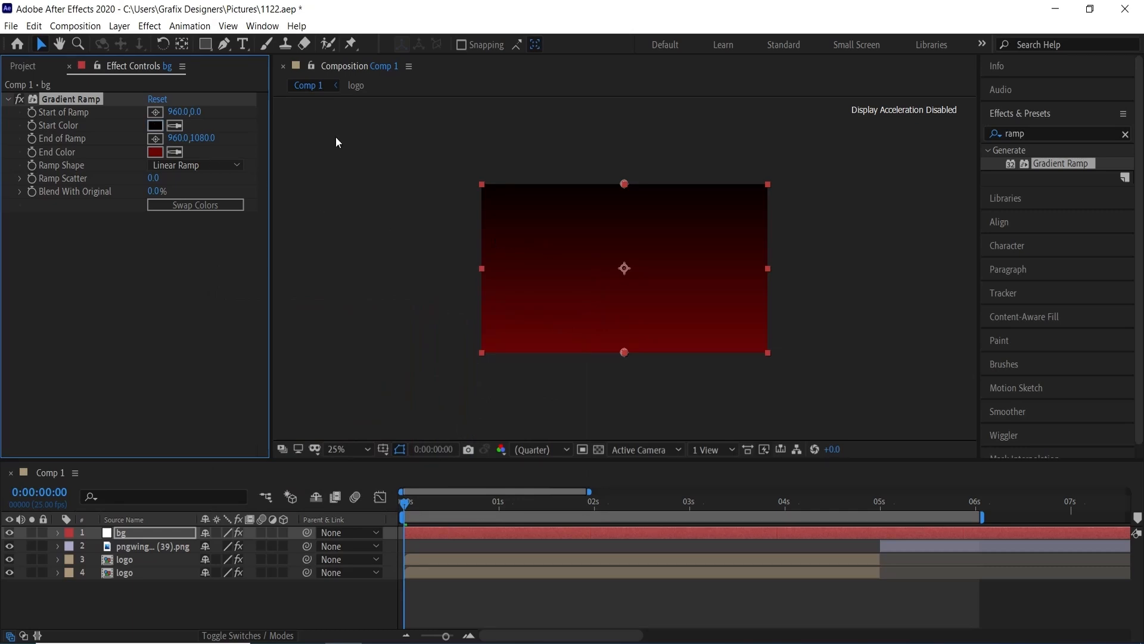
Step: Place the Start of Ramp at the composition's center, about 964, 556, and set Ramp Shape to Radial Ramp
click(155, 111)
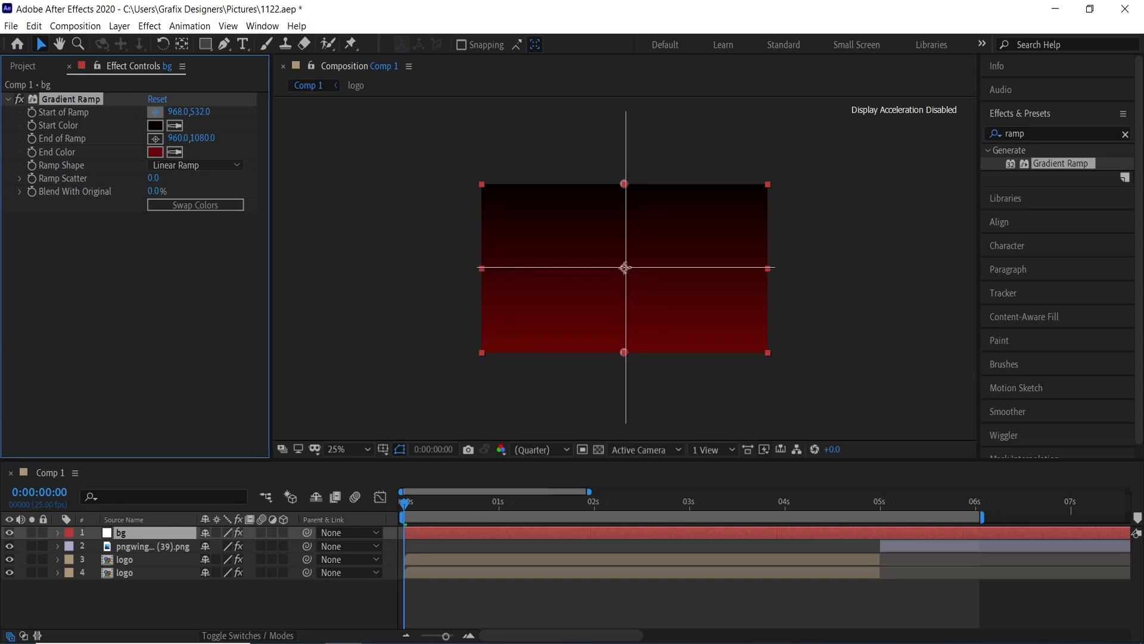
click(625, 268)
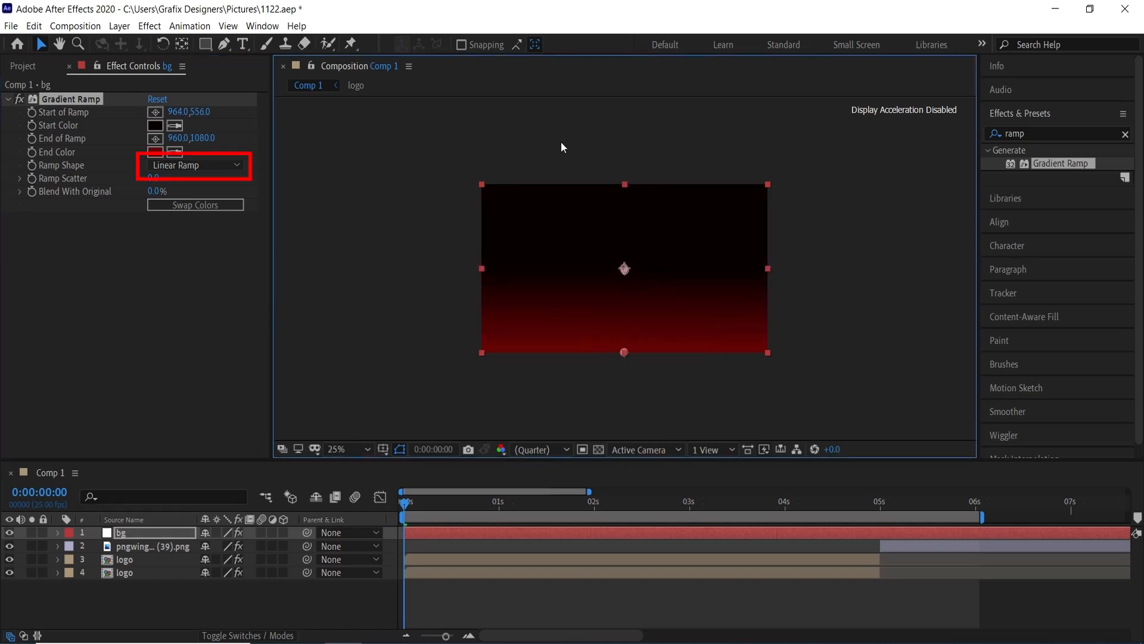
click(176, 170)
click(184, 180)
click(182, 167)
click(181, 196)
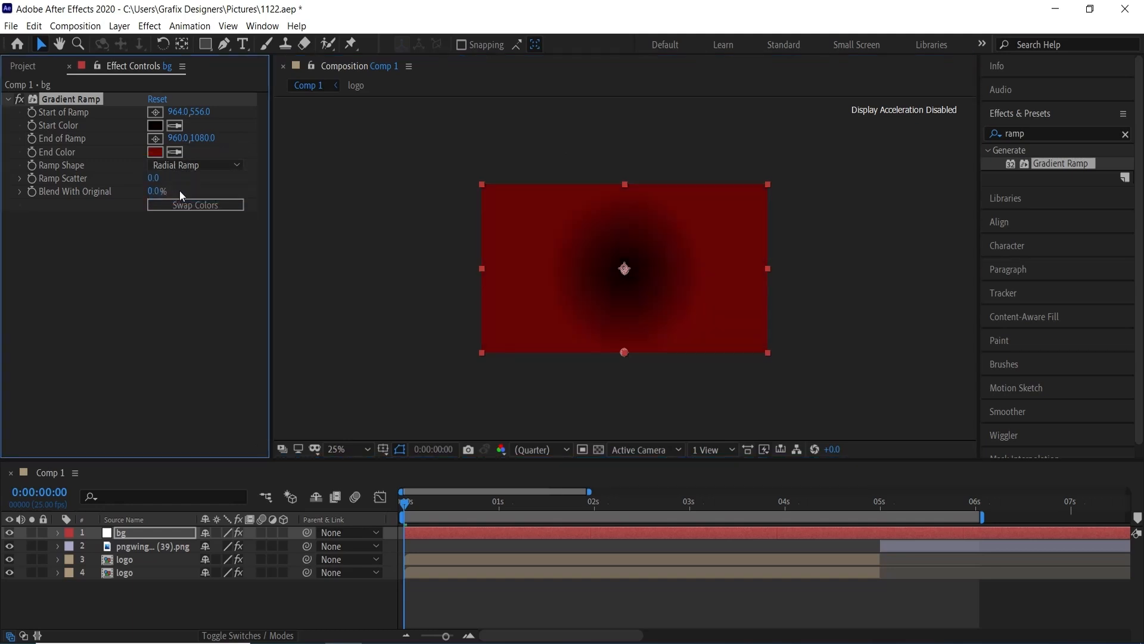
Step: Move the bg layer beneath all other layers and scrub through the animation from the start
click(405, 502)
drag(127, 531, 134, 586)
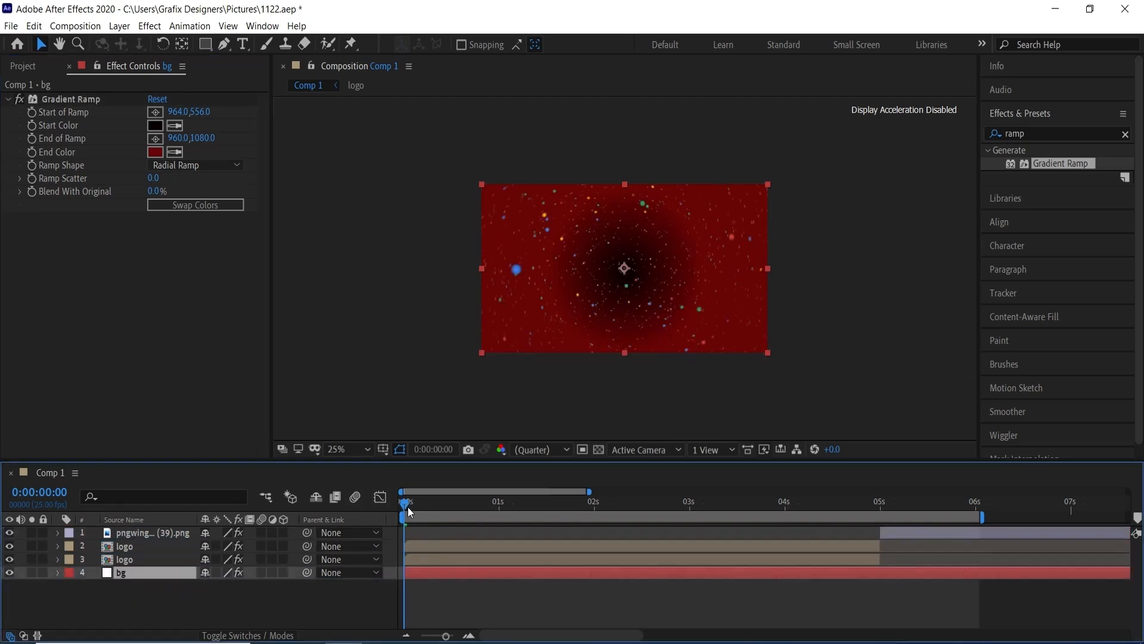
drag(404, 503, 584, 569)
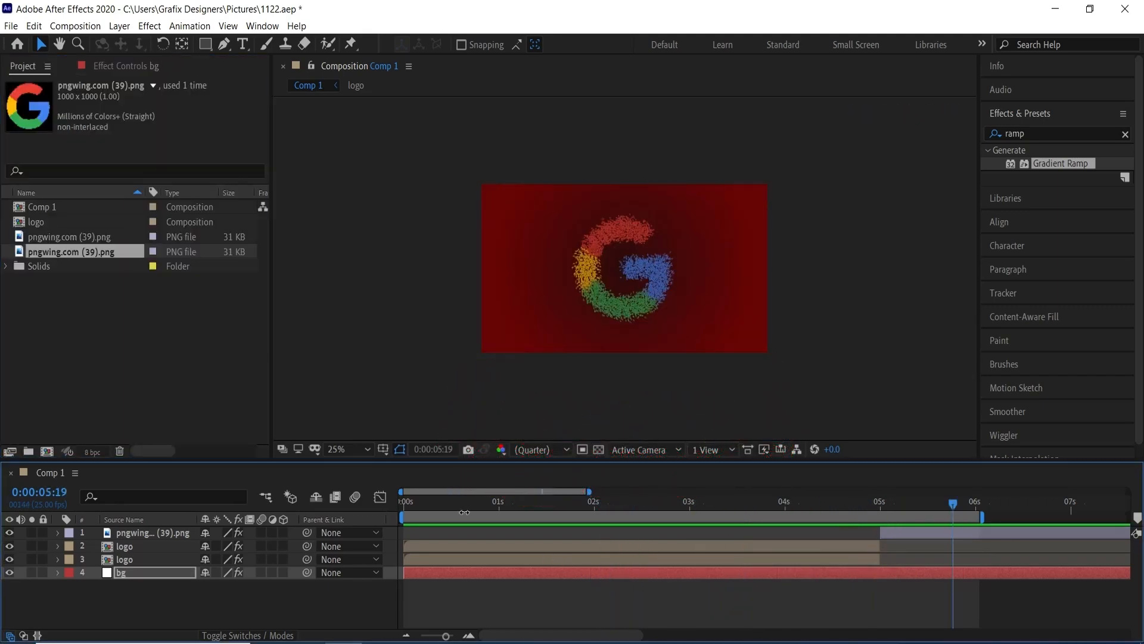
Step: Fit the composition in the viewer and play back the logo reveal
click(363, 453)
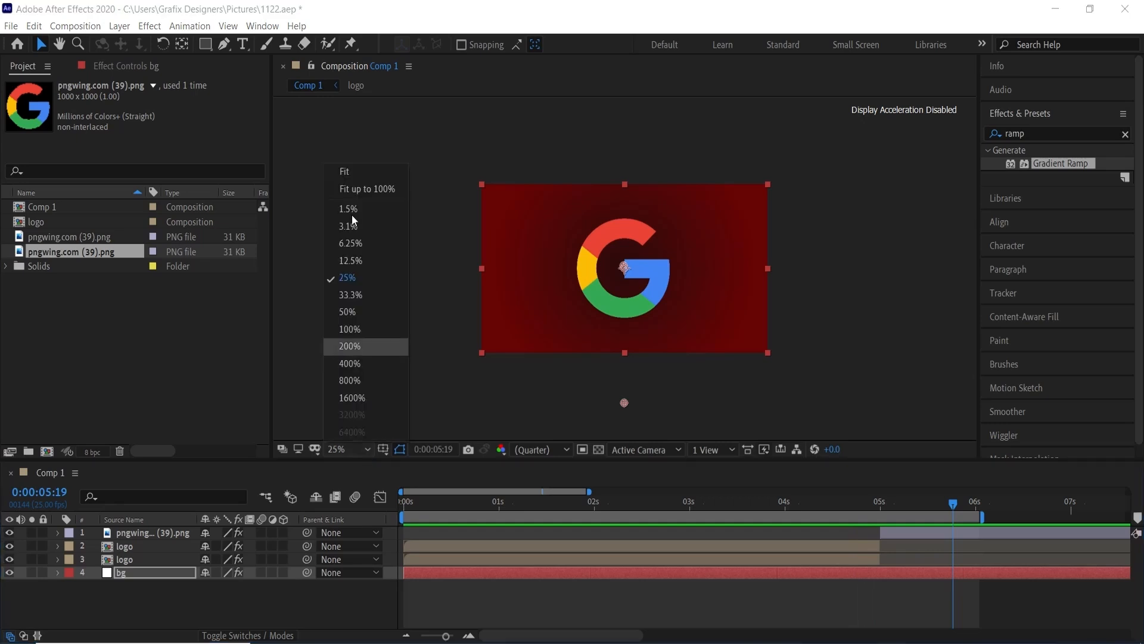
click(366, 180)
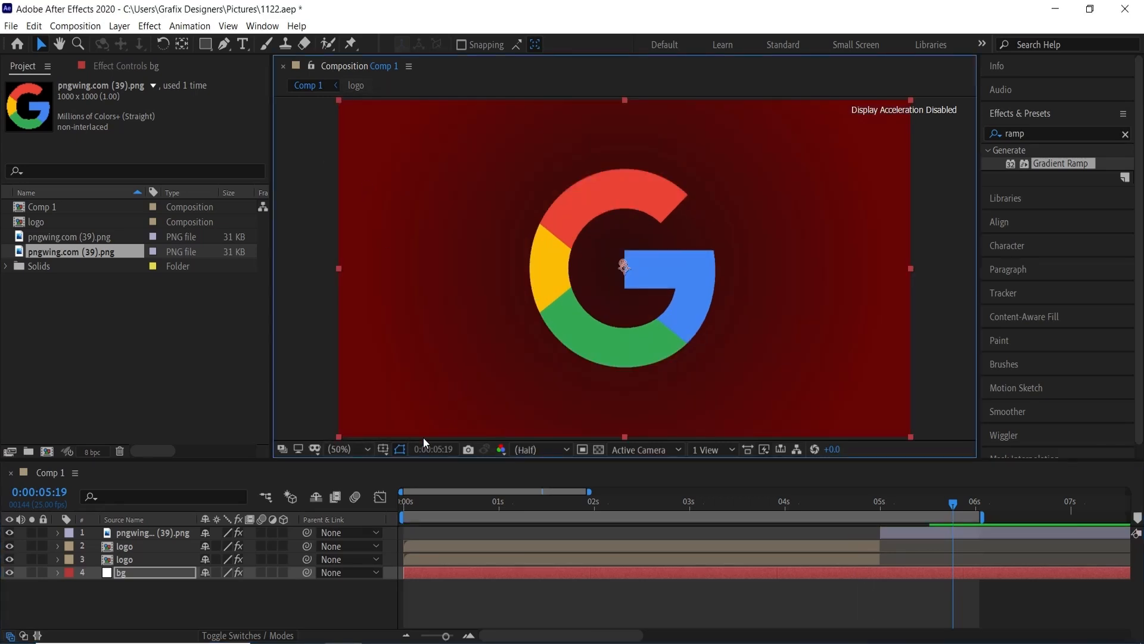
key(space)
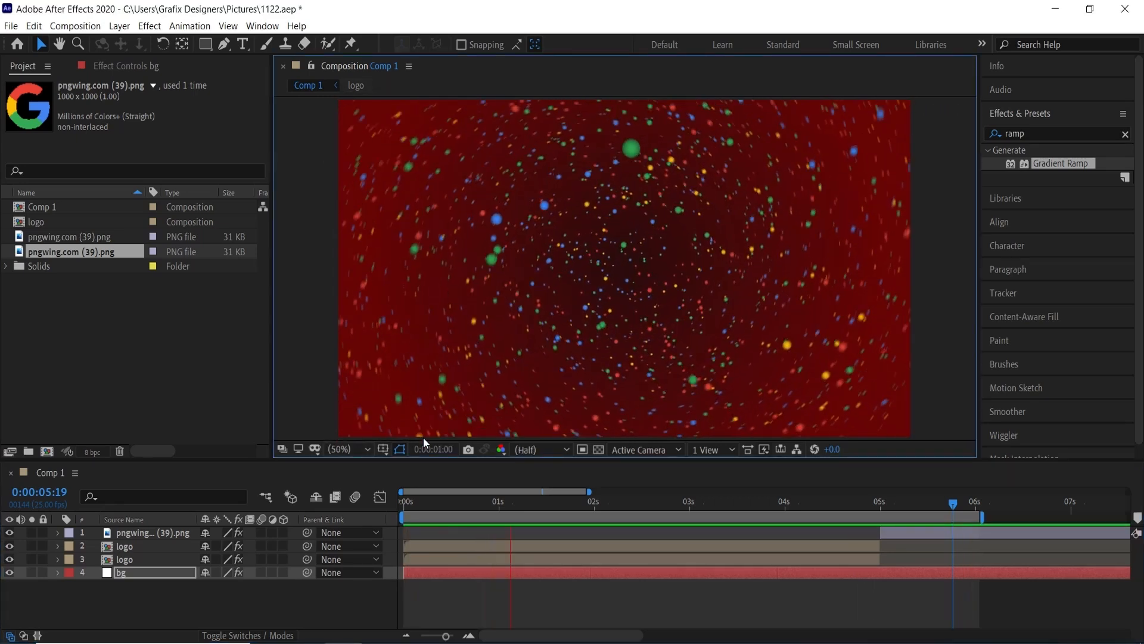